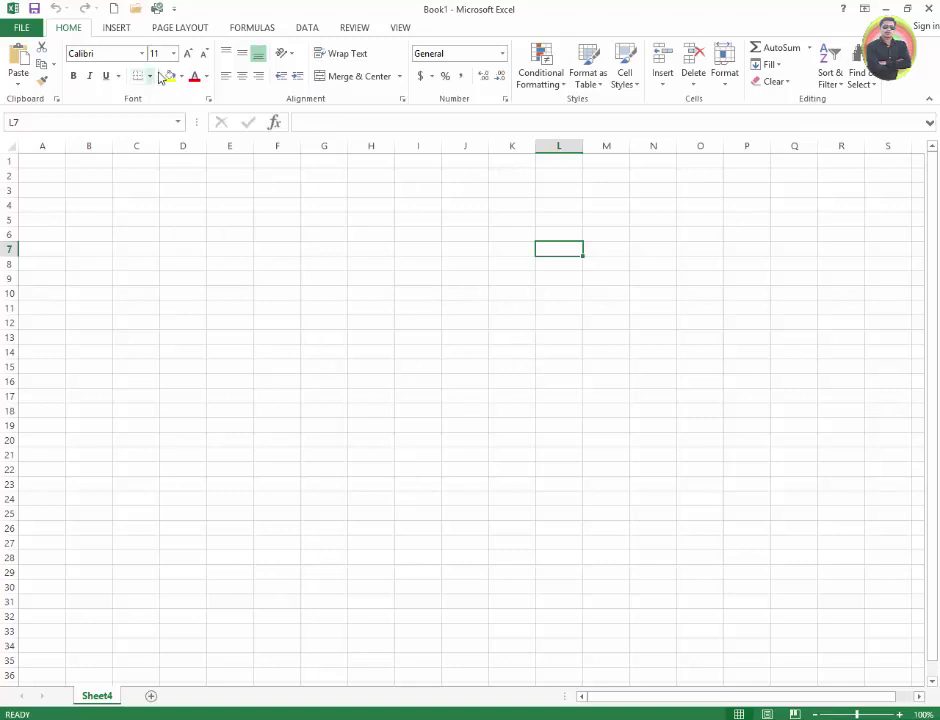
Insert the first seven image files from the WallPapers folder onto Sheet4 at once.
{"action": "left_click", "coordinate": [115, 29]}
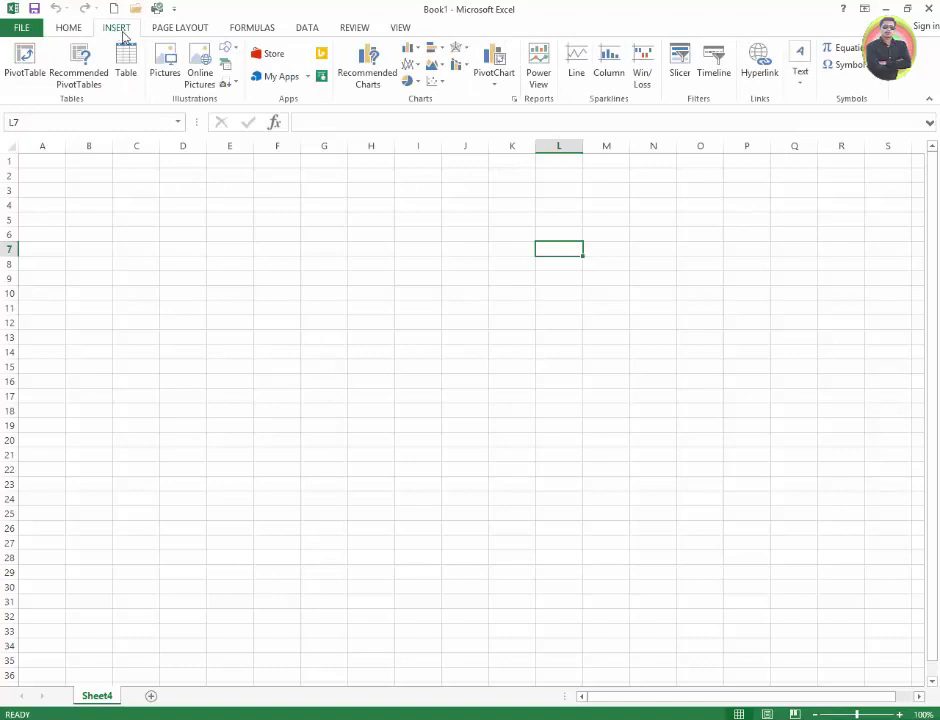
{"action": "left_click", "coordinate": [167, 65]}
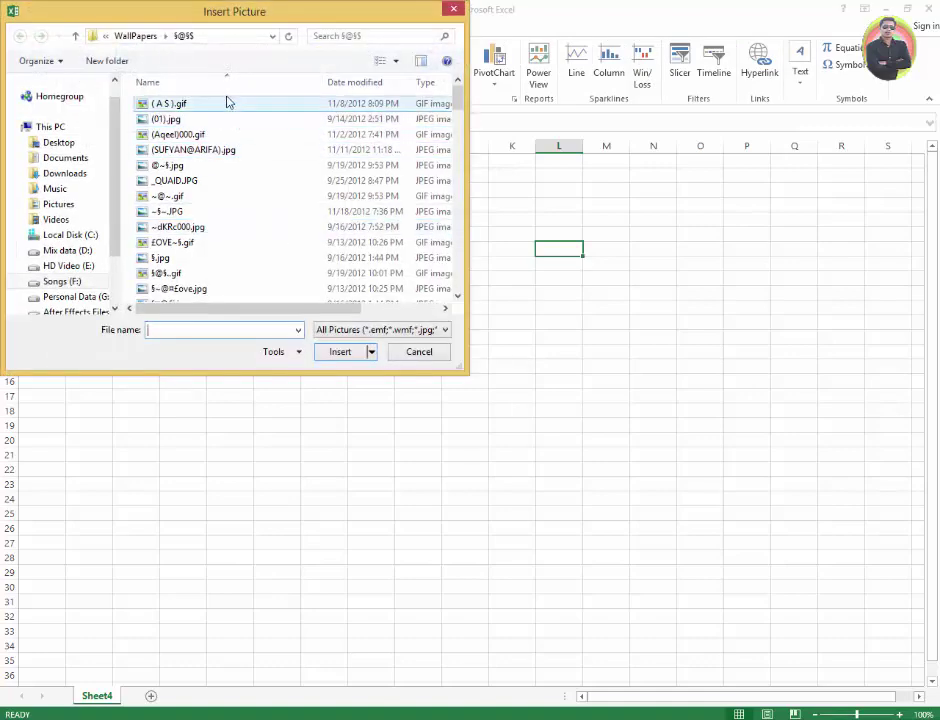
{"action": "left_click_drag", "start_coordinate": [227, 99], "coordinate": [183, 196]}
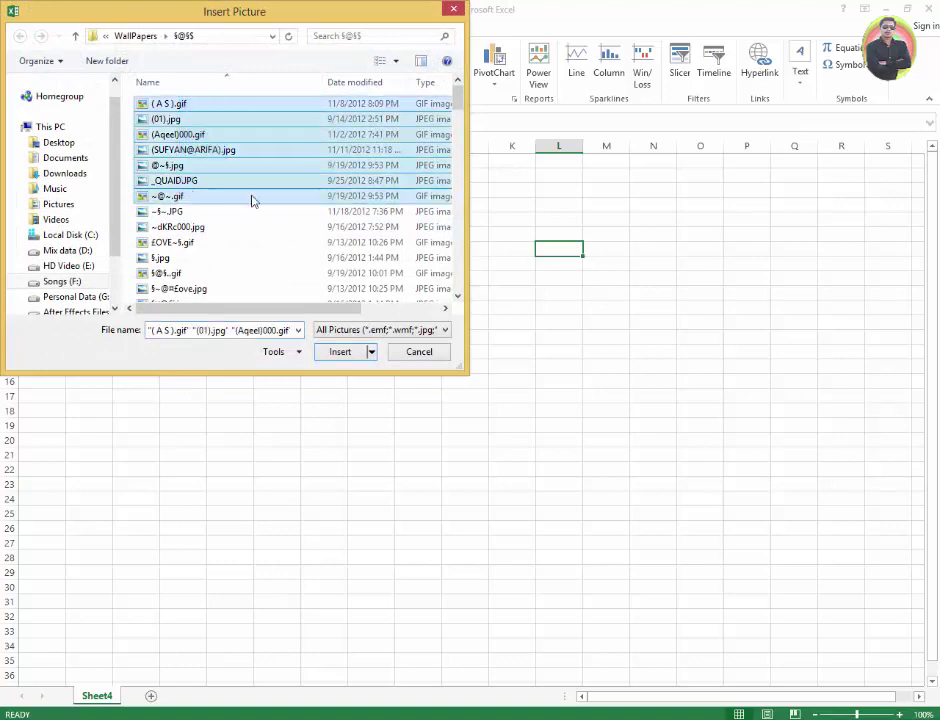
{"action": "left_click", "coordinate": [341, 352]}
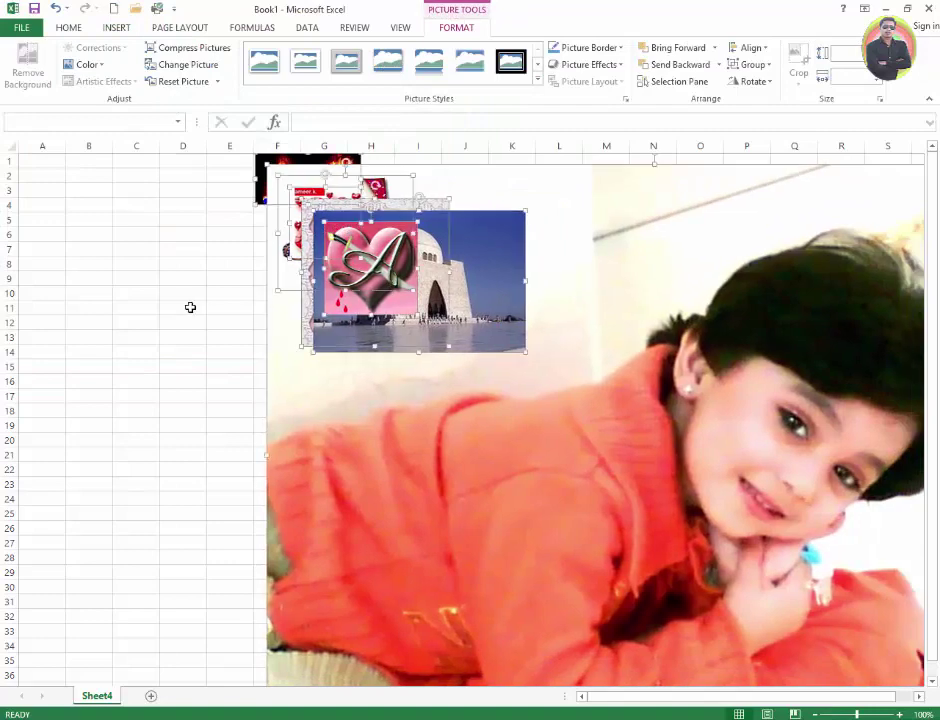
Pull the heart A, mosque, flower A, SA heart and butterfly A pictures out of the pile, and enlarge the butterfly.
{"action": "left_click", "coordinate": [189, 306]}
{"action": "mouse_move", "coordinate": [336, 277]}
{"action": "left_mouse_down"}
{"action": "mouse_move", "coordinate": [231, 283]}
{"action": "mouse_move", "coordinate": [120, 253]}
{"action": "left_mouse_up"}
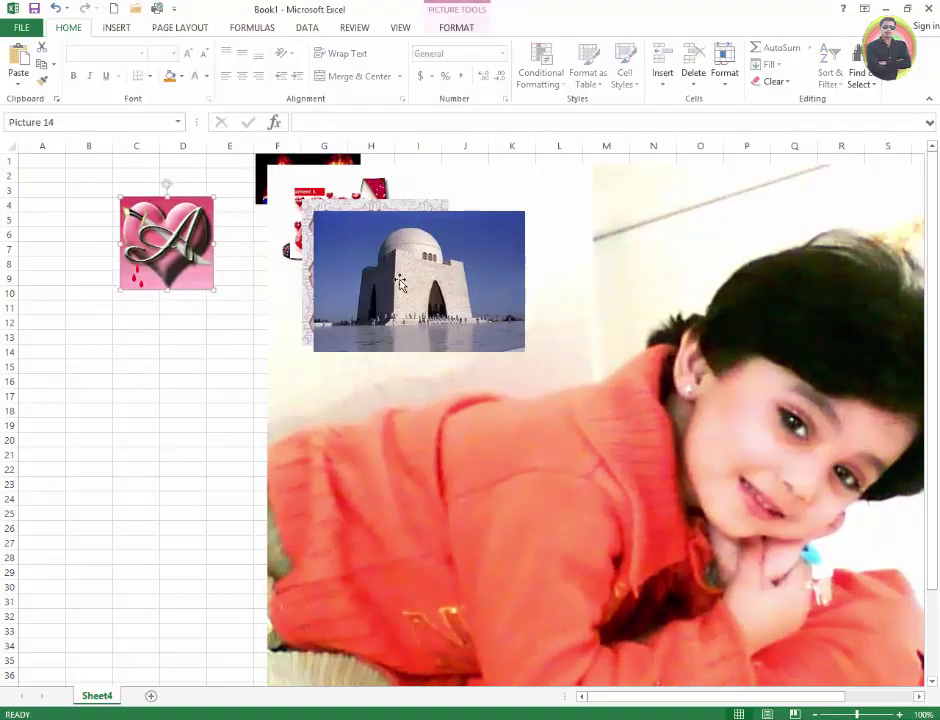
{"action": "left_click_drag", "start_coordinate": [378, 281], "coordinate": [102, 374]}
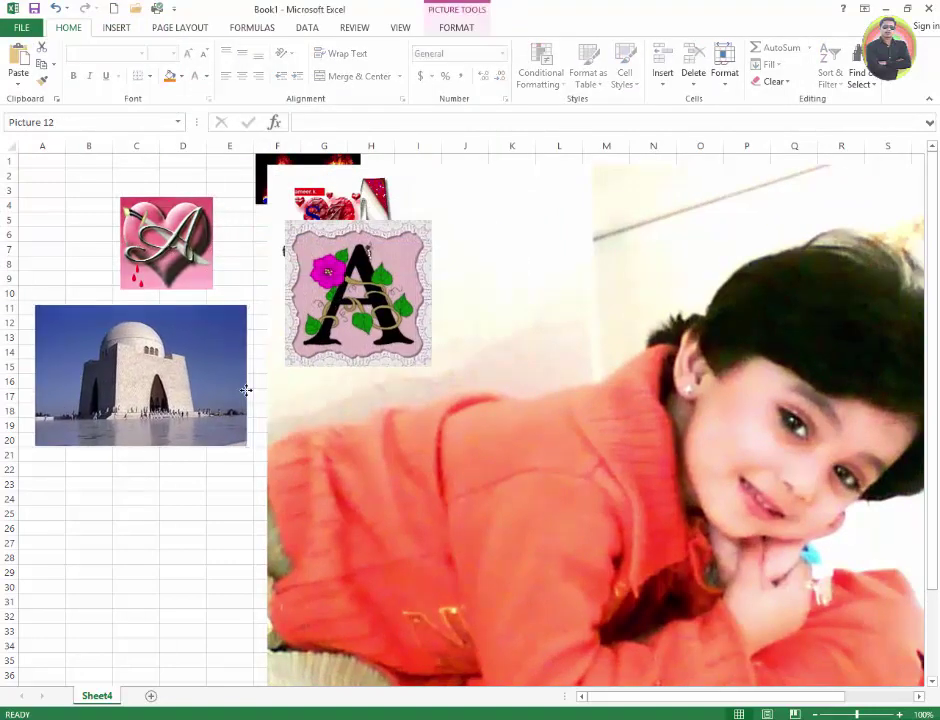
{"action": "left_click_drag", "start_coordinate": [440, 245], "coordinate": [158, 537]}
{"action": "left_click_drag", "start_coordinate": [275, 222], "coordinate": [115, 187]}
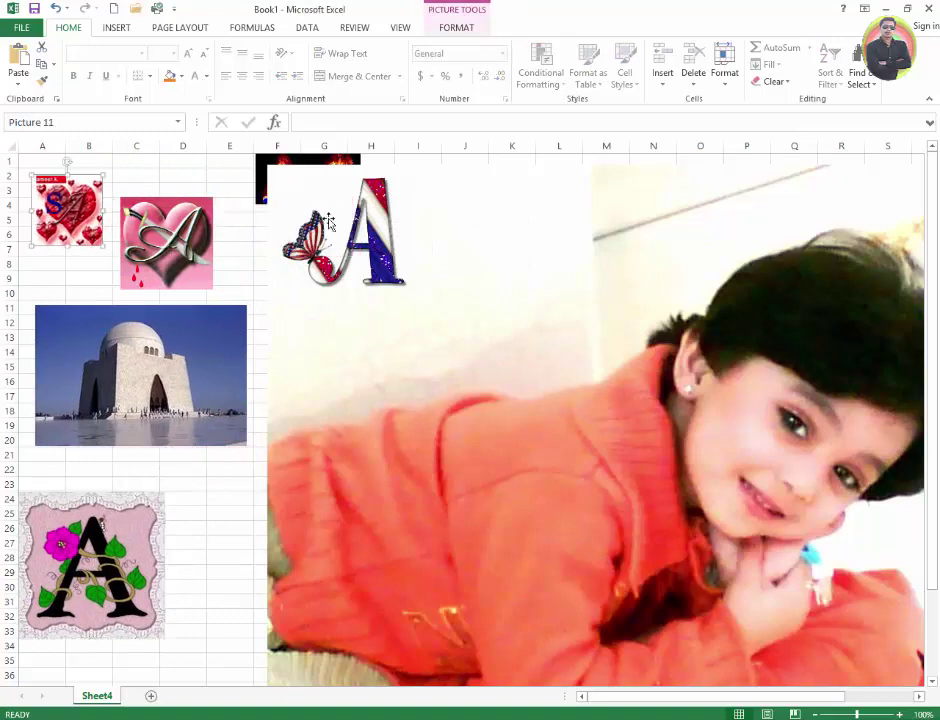
{"action": "left_click_drag", "start_coordinate": [341, 226], "coordinate": [176, 520]}
{"action": "left_click_drag", "start_coordinate": [241, 473], "coordinate": [268, 478]}
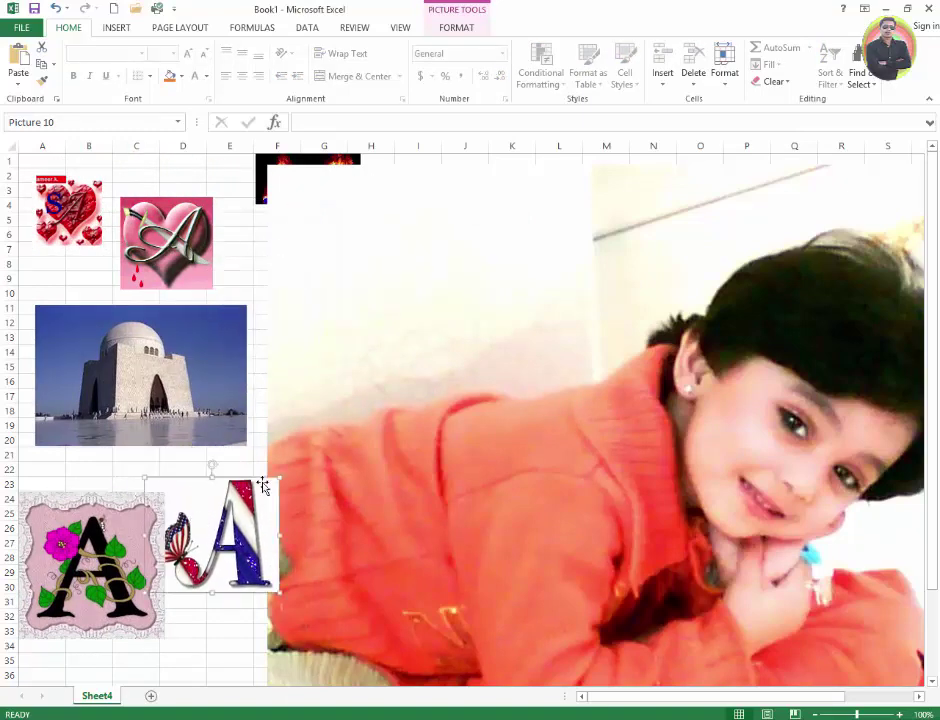
Shrink the huge child photo and move it up to columns L–N.
{"action": "left_click", "coordinate": [391, 349]}
{"action": "left_click", "coordinate": [268, 168]}
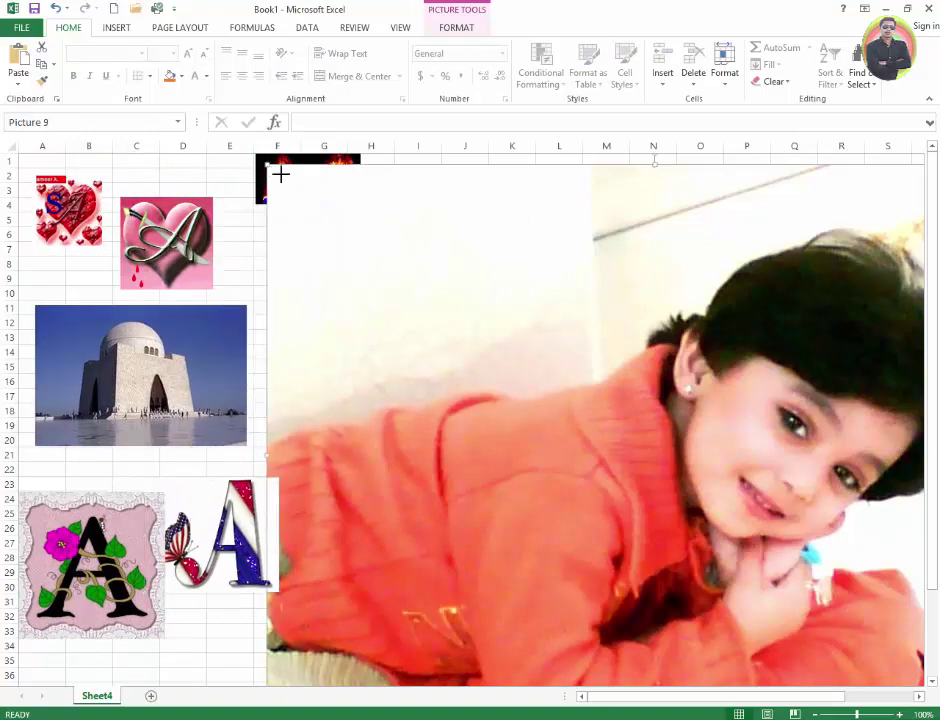
{"action": "mouse_move", "coordinate": [281, 174]}
{"action": "left_mouse_down"}
{"action": "mouse_move", "coordinate": [561, 220]}
{"action": "mouse_move", "coordinate": [558, 237]}
{"action": "left_mouse_up"}
{"action": "left_click_drag", "start_coordinate": [483, 161], "coordinate": [562, 220]}
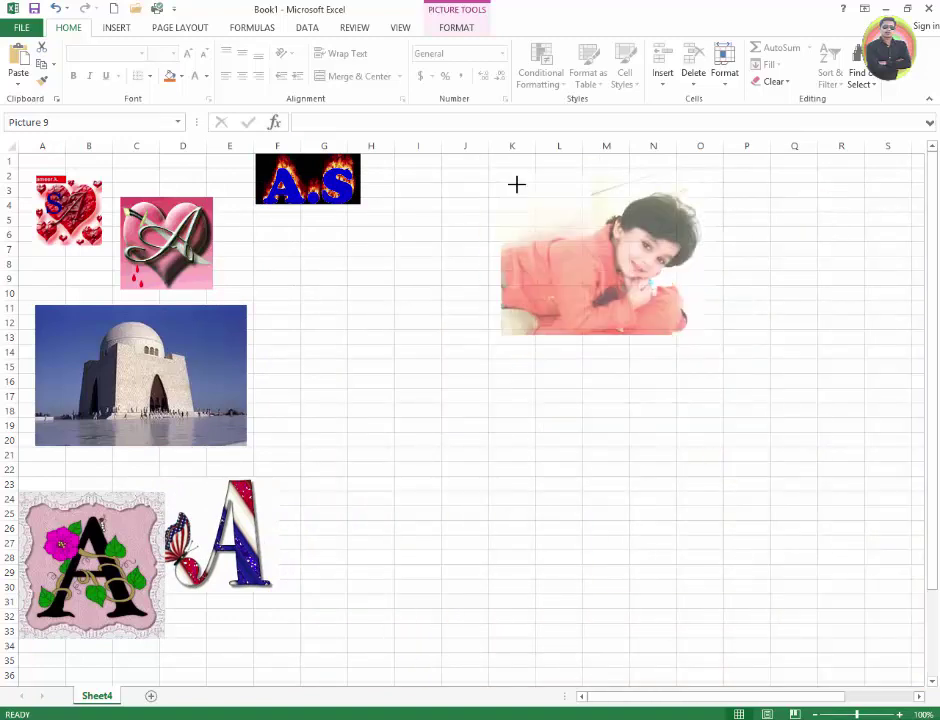
{"action": "left_click_drag", "start_coordinate": [628, 260], "coordinate": [592, 192]}
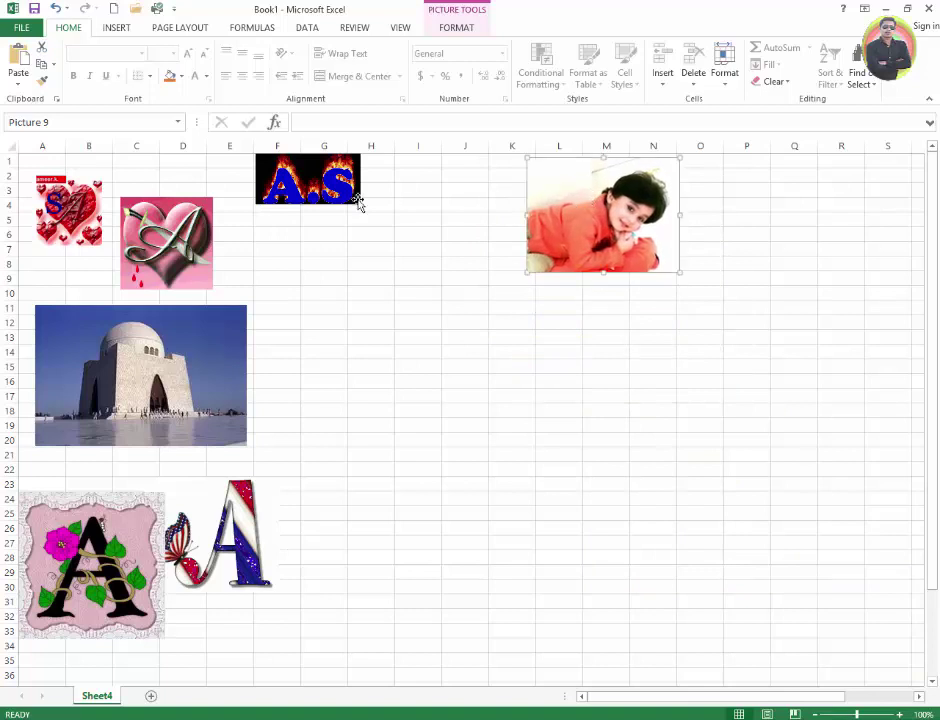
Arrange the A.S, heart A, SA heart, mosque, flower A and butterfly pictures into a non-overlapping collage.
{"action": "mouse_move", "coordinate": [311, 183]}
{"action": "left_mouse_down"}
{"action": "mouse_move", "coordinate": [607, 321]}
{"action": "mouse_move", "coordinate": [593, 318]}
{"action": "left_mouse_up"}
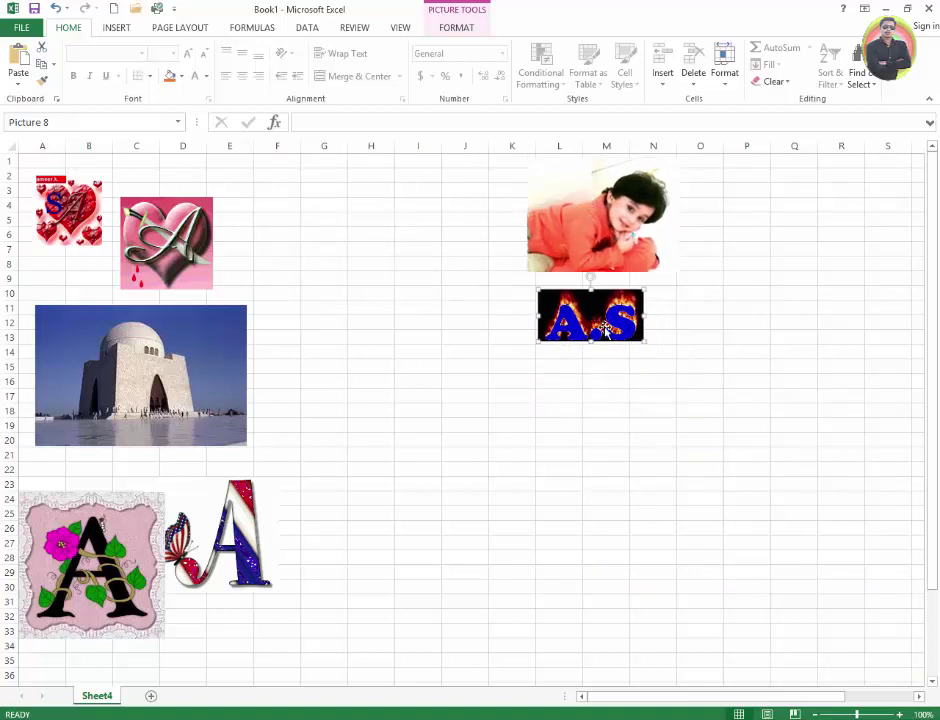
{"action": "left_click_drag", "start_coordinate": [540, 347], "coordinate": [528, 350]}
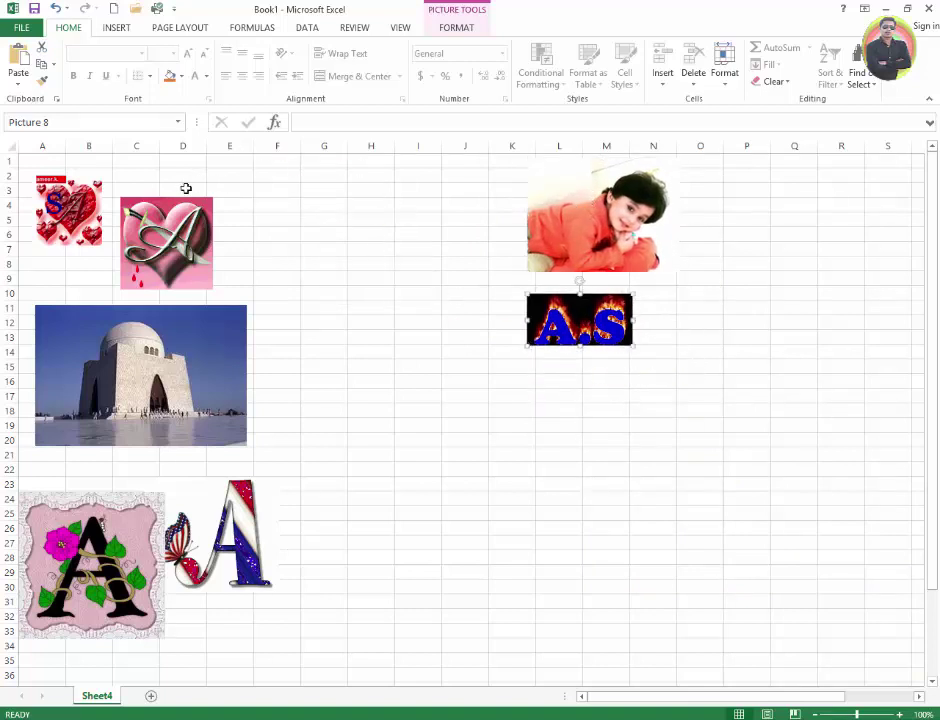
{"action": "left_click_drag", "start_coordinate": [186, 200], "coordinate": [381, 203]}
{"action": "left_click_drag", "start_coordinate": [97, 212], "coordinate": [364, 198]}
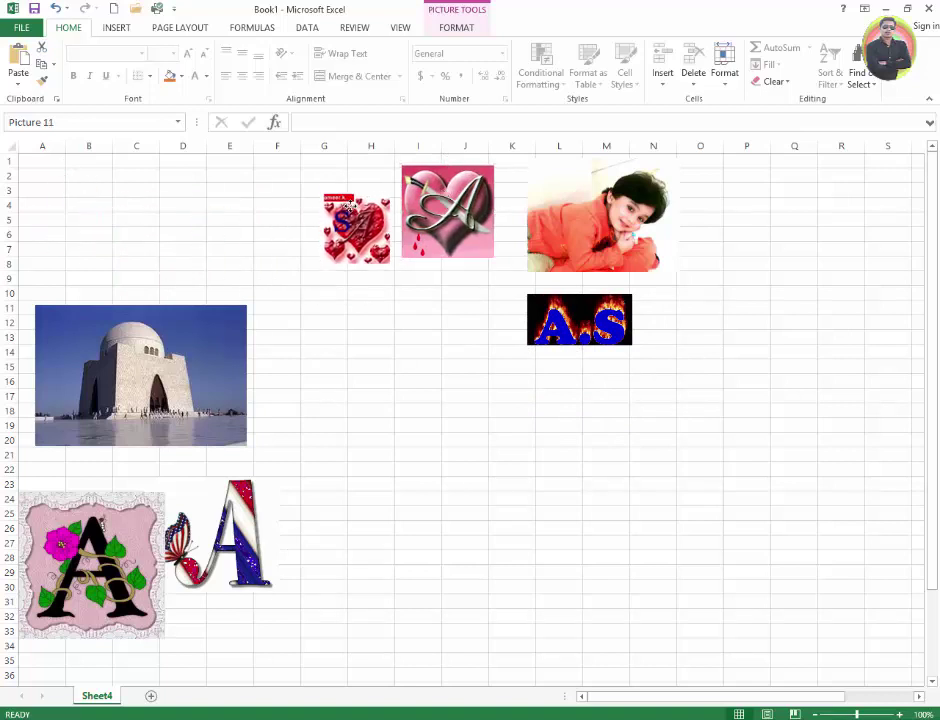
{"action": "mouse_move", "coordinate": [203, 338]}
{"action": "left_mouse_down"}
{"action": "mouse_move", "coordinate": [448, 336]}
{"action": "mouse_move", "coordinate": [445, 293]}
{"action": "left_mouse_up"}
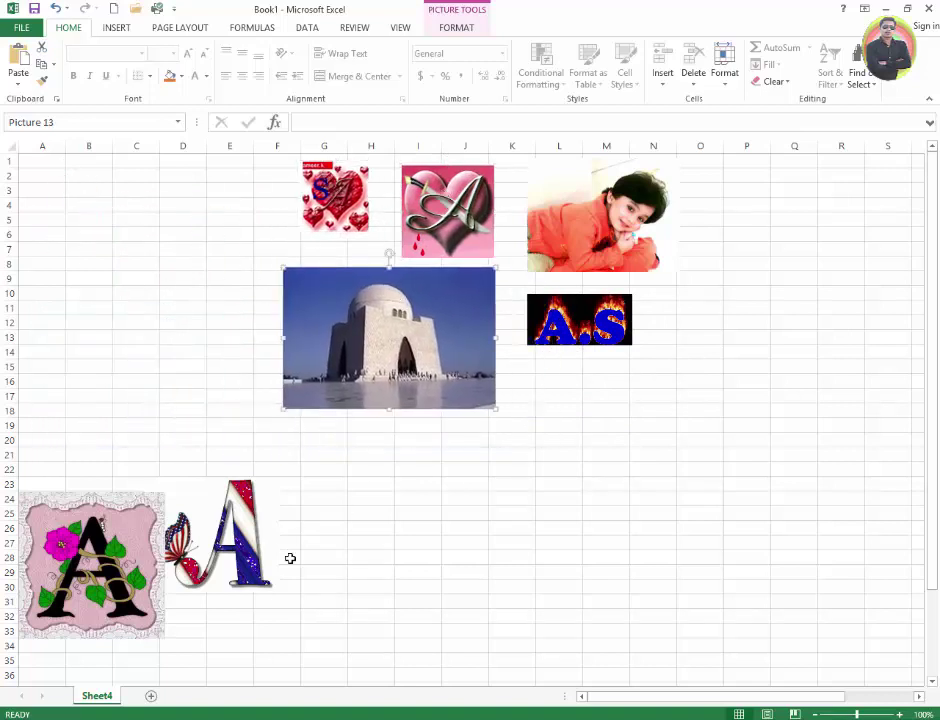
{"action": "left_click_drag", "start_coordinate": [229, 538], "coordinate": [181, 324]}
{"action": "left_click_drag", "start_coordinate": [91, 574], "coordinate": [583, 440]}
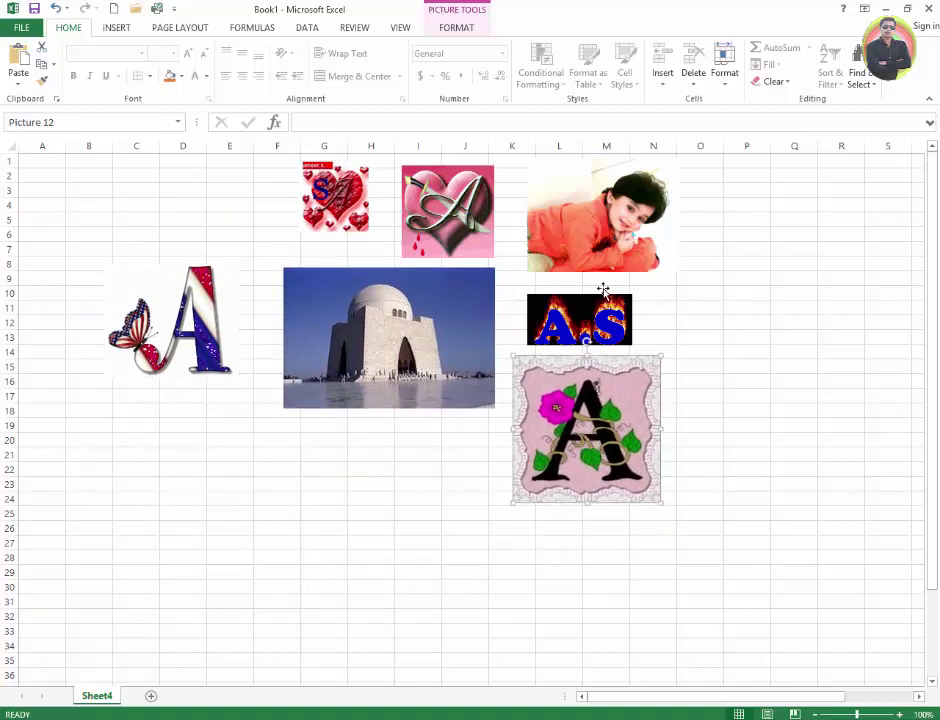
{"action": "left_click", "coordinate": [189, 276]}
{"action": "left_click_drag", "start_coordinate": [189, 276], "coordinate": [241, 168]}
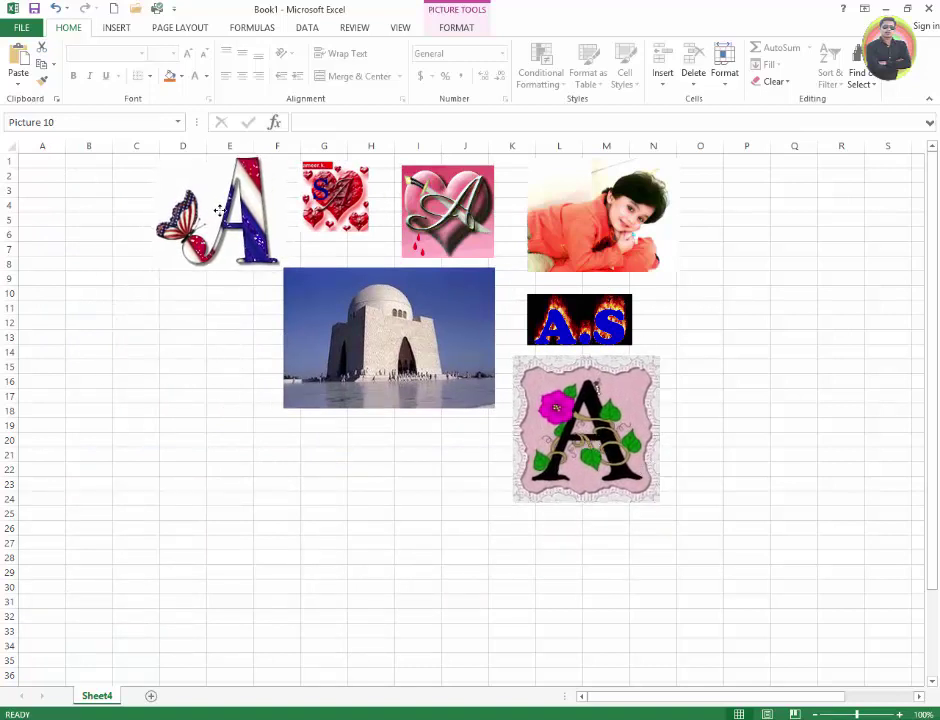
{"action": "left_click", "coordinate": [590, 230]}
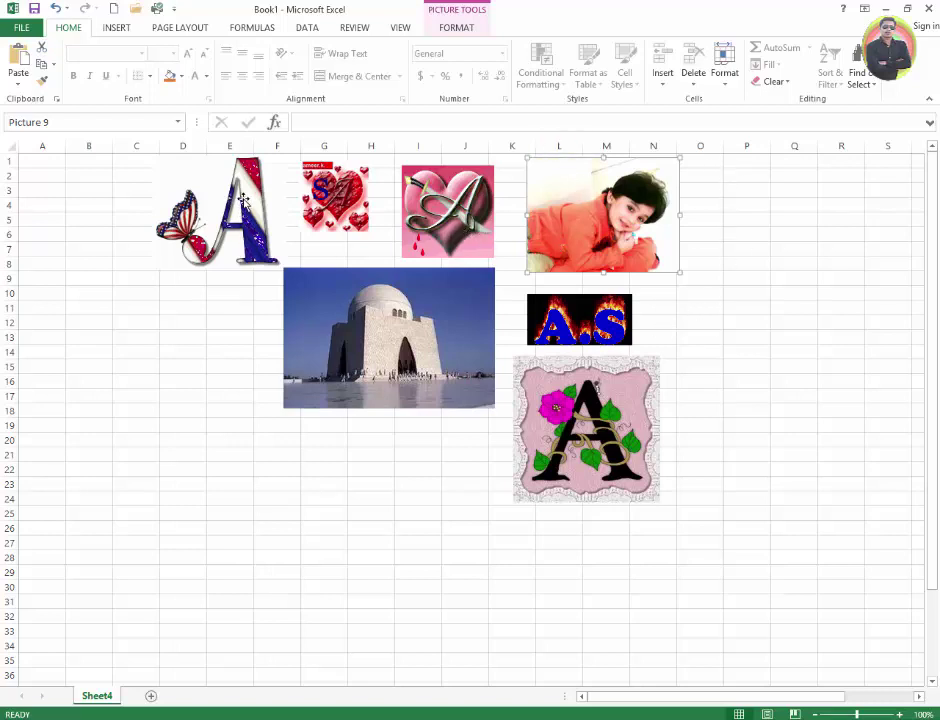
Open the Selection Pane from Picture Tools FORMAT to list Picture 8 through Picture 14.
{"action": "double_click", "coordinate": [240, 203]}
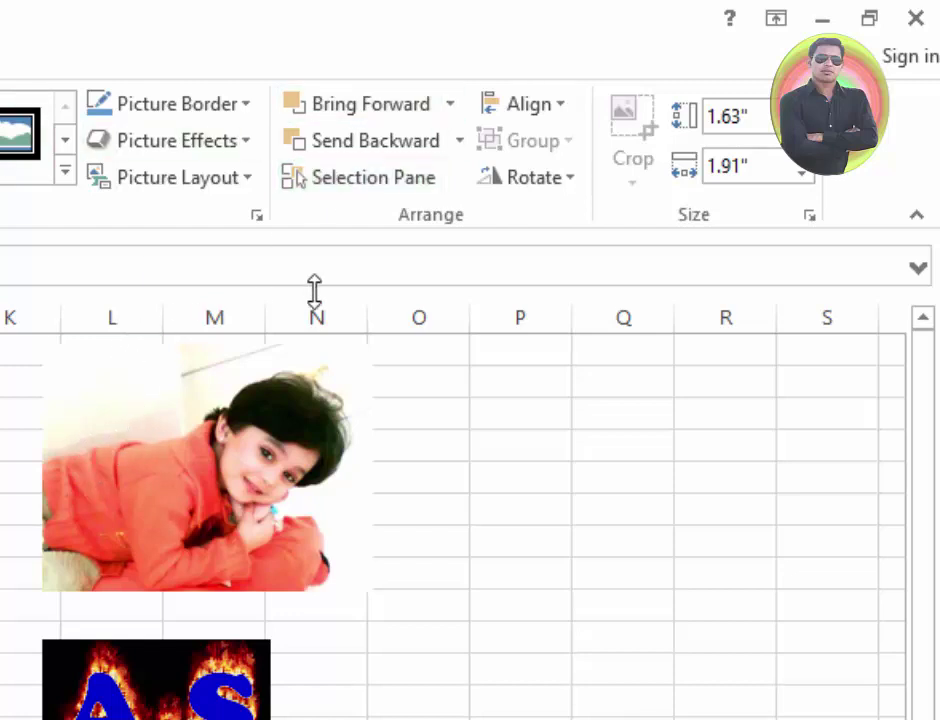
{"action": "left_click", "coordinate": [352, 182]}
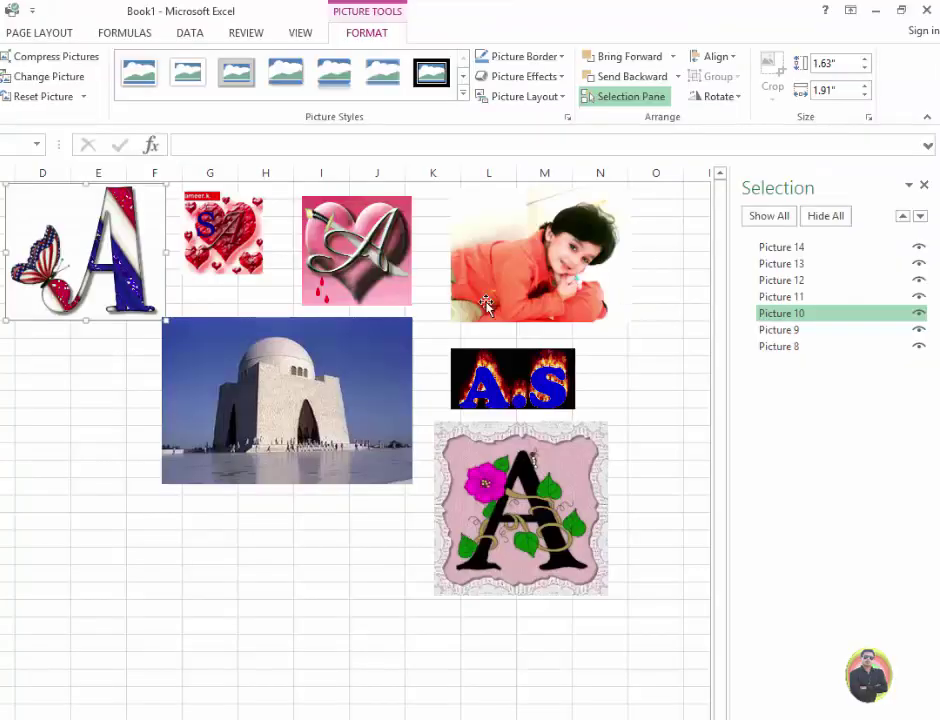
Select each picture in turn to match Pictures 8–14 with their images.
{"action": "left_click", "coordinate": [772, 249]}
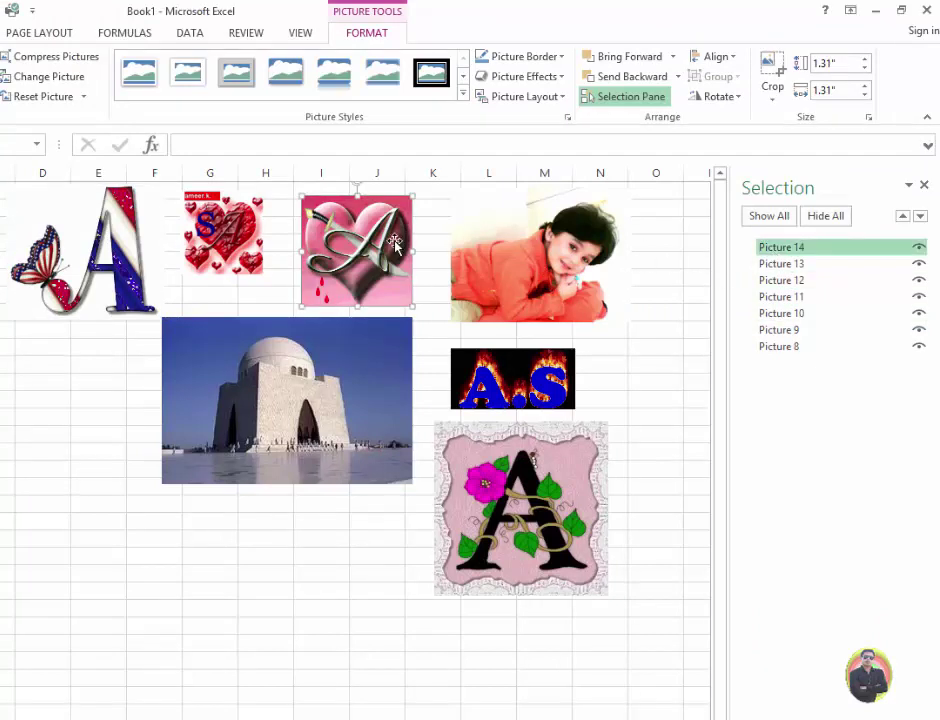
{"action": "left_click", "coordinate": [520, 250]}
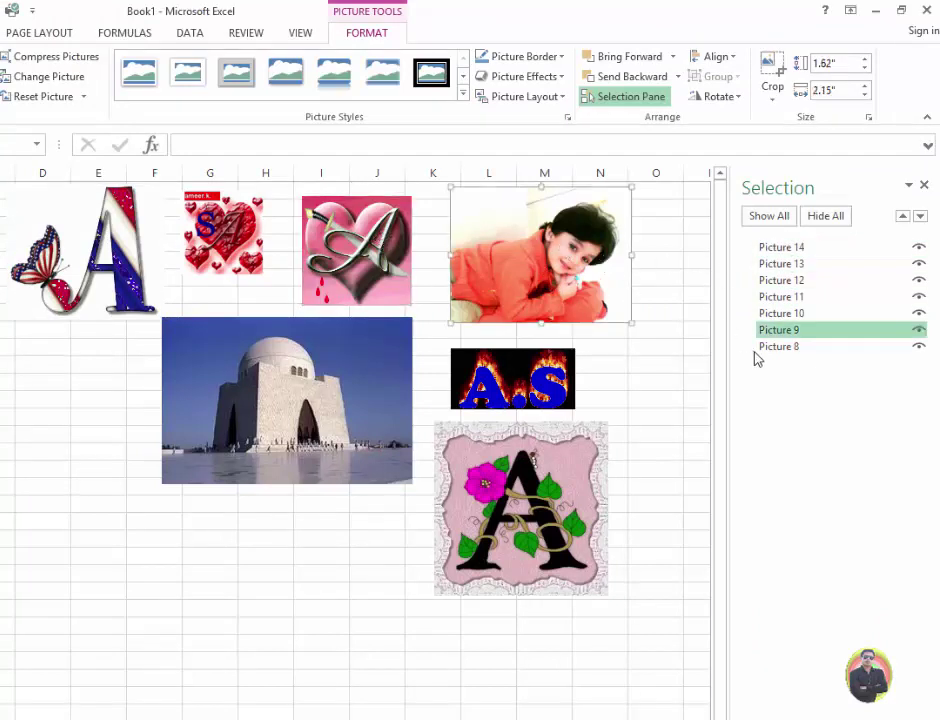
{"action": "left_click", "coordinate": [785, 346]}
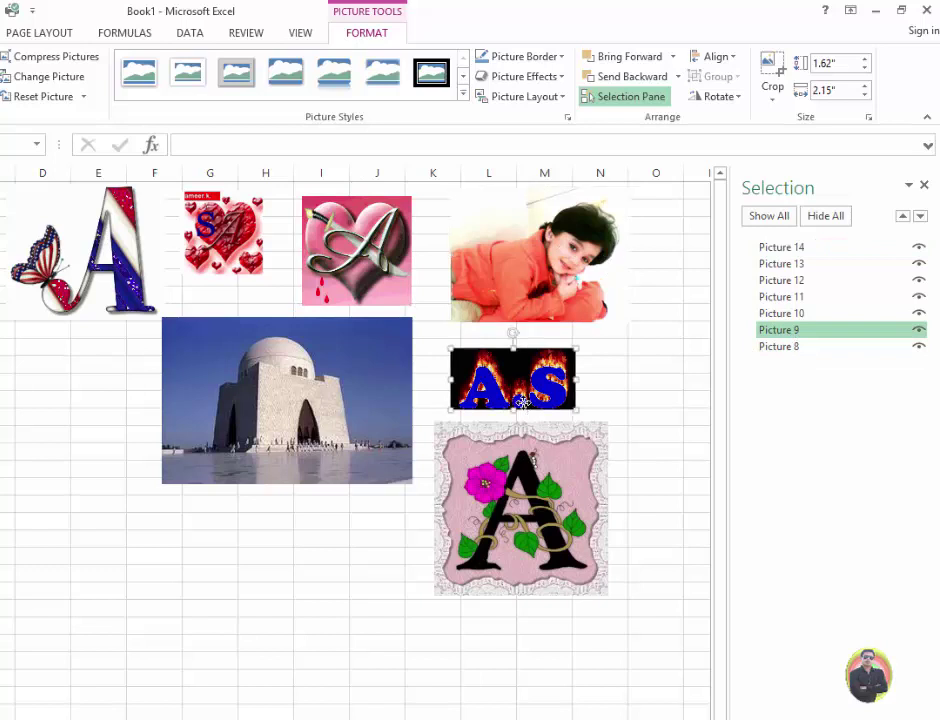
{"action": "left_click", "coordinate": [532, 486]}
{"action": "left_click", "coordinate": [355, 399]}
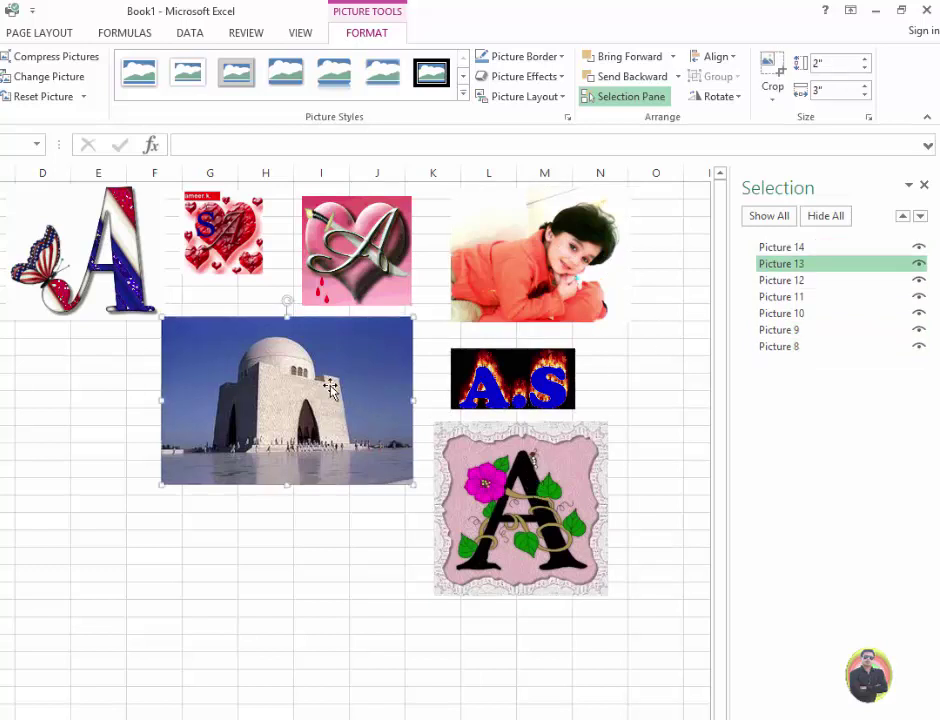
{"action": "left_click", "coordinate": [115, 270]}
{"action": "left_click", "coordinate": [225, 240]}
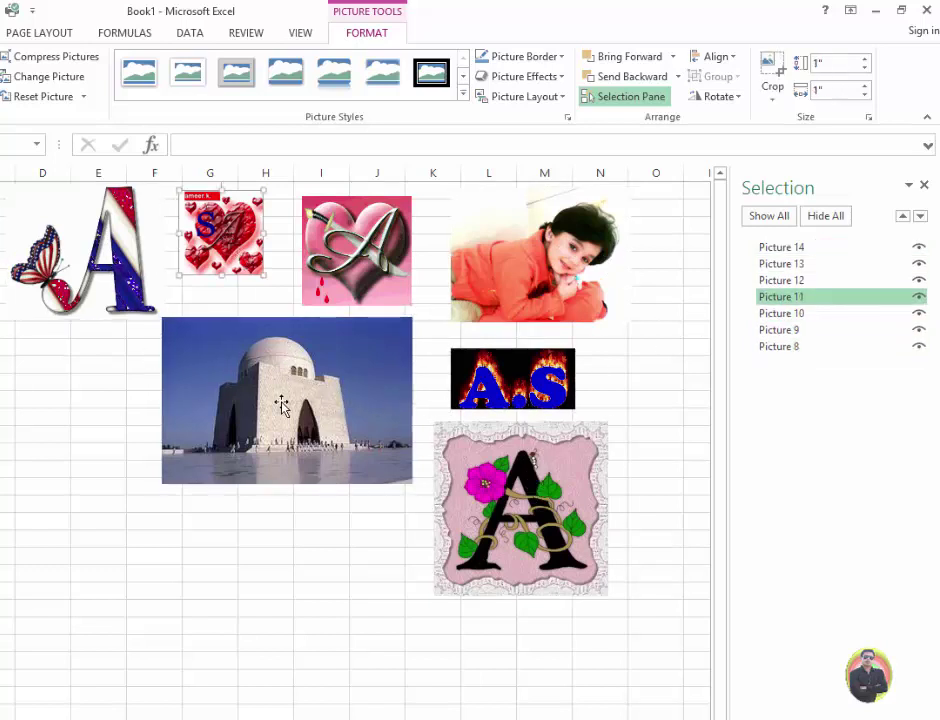
{"action": "left_click", "coordinate": [325, 335]}
{"action": "left_click", "coordinate": [366, 272]}
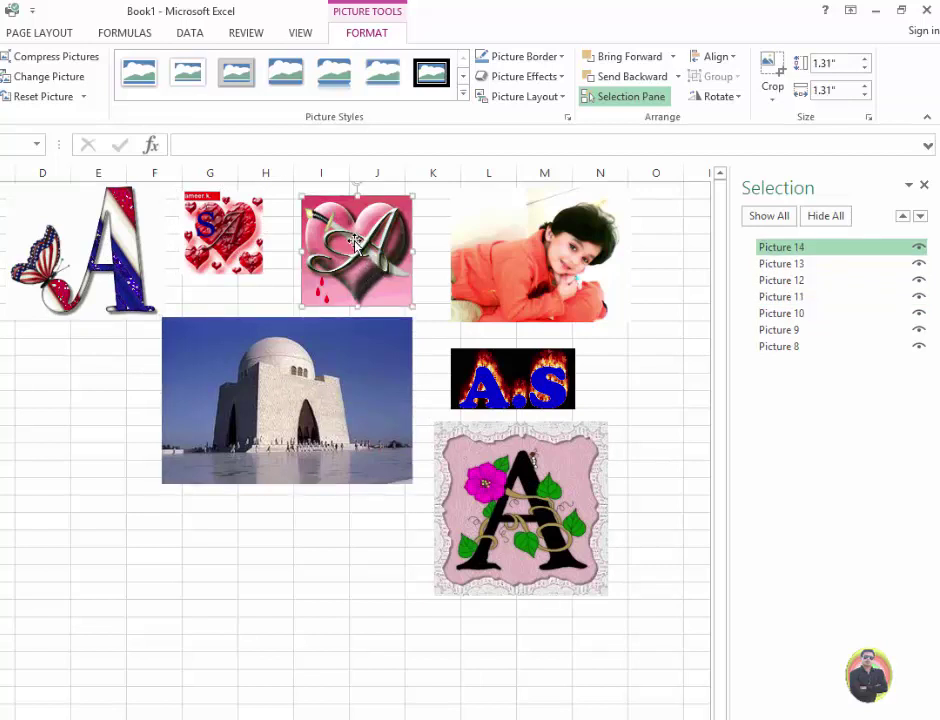
Swap the positions of the heart A picture and the child photo.
{"action": "left_click_drag", "start_coordinate": [366, 255], "coordinate": [625, 258]}
{"action": "left_click_drag", "start_coordinate": [540, 259], "coordinate": [380, 256]}
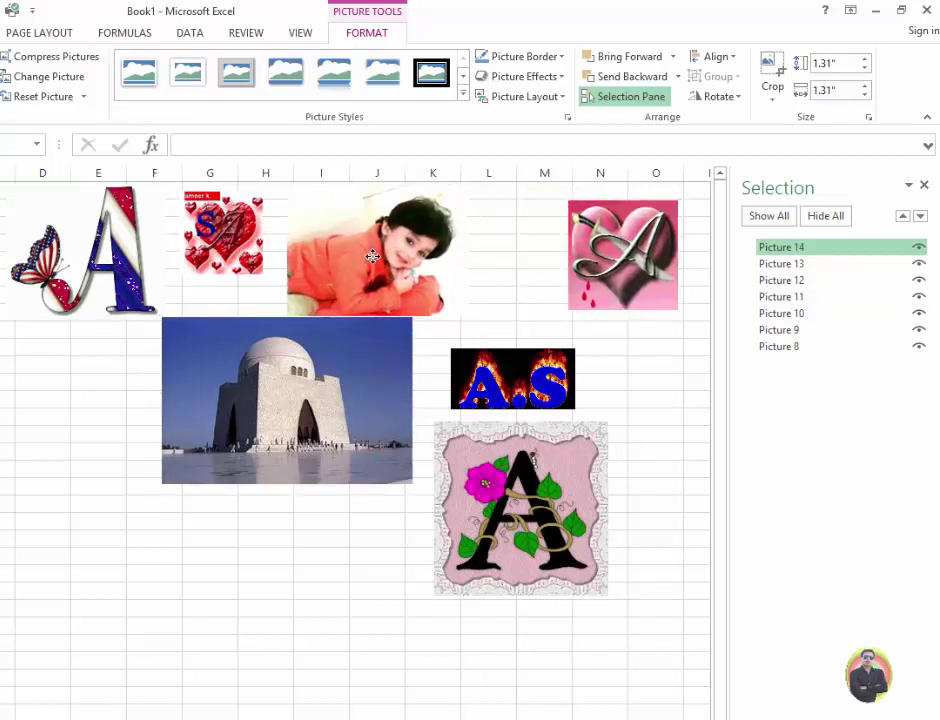
{"action": "mouse_move", "coordinate": [600, 258]}
{"action": "left_mouse_down"}
{"action": "mouse_move", "coordinate": [513, 255]}
{"action": "mouse_move", "coordinate": [528, 254]}
{"action": "left_mouse_up"}
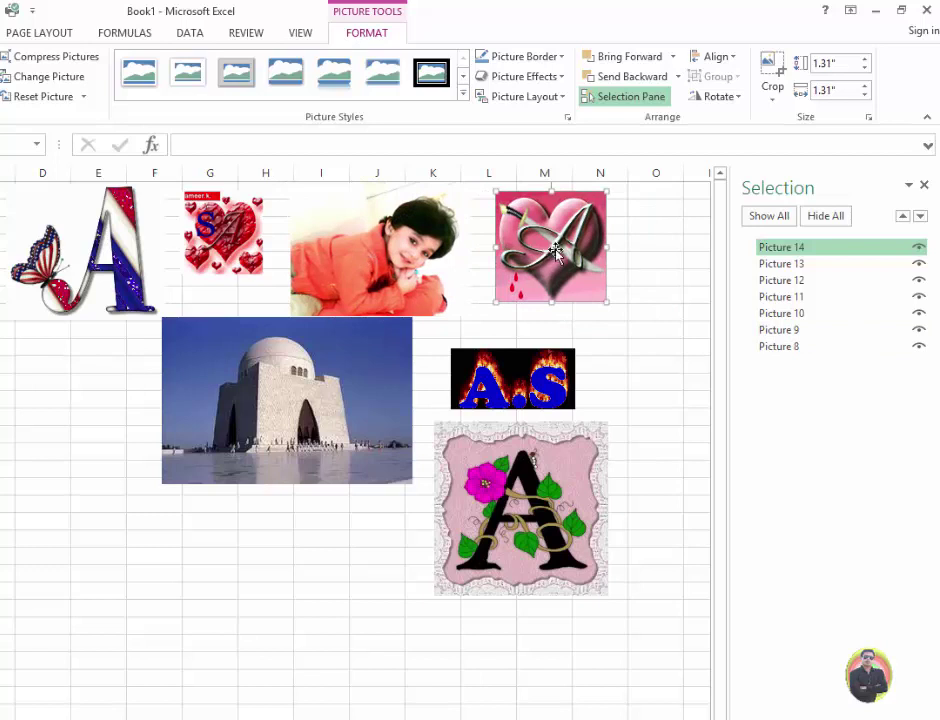
Rename Picture 14 to 'Heart' and Picture 13 to 'Tomb'.
{"action": "left_click", "coordinate": [796, 248]}
{"action": "left_click_drag", "start_coordinate": [826, 248], "coordinate": [757, 248]}
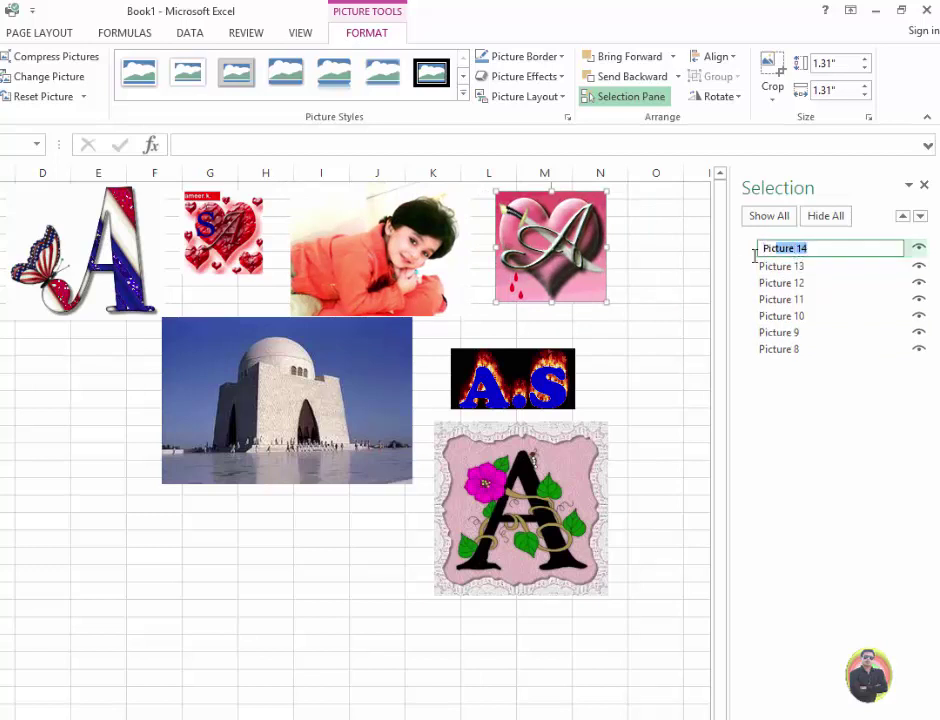
{"action": "key", "text": "Return"}
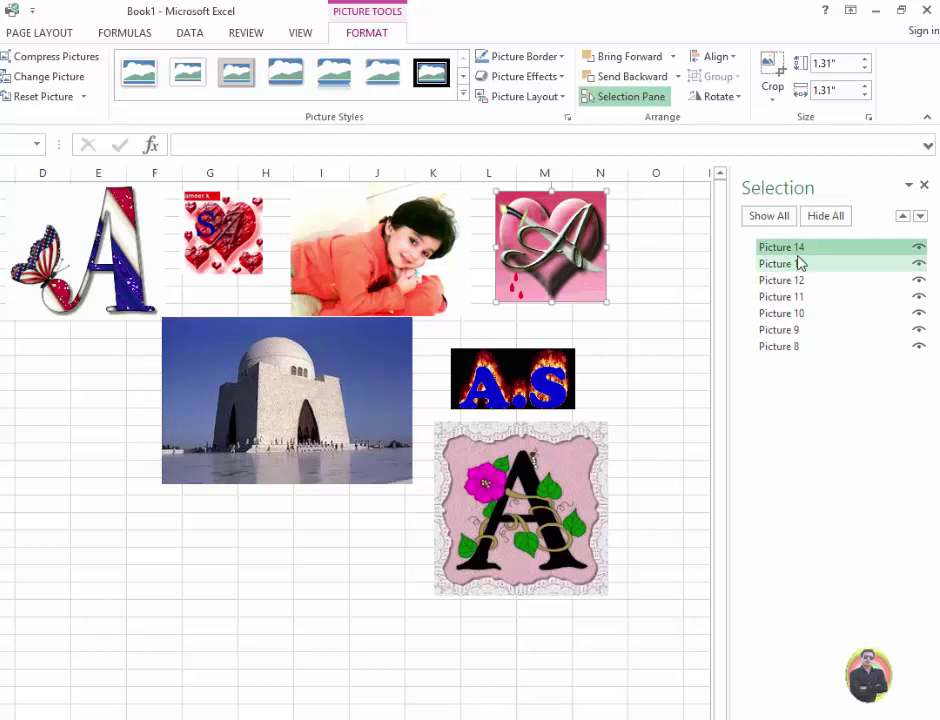
{"action": "left_click", "coordinate": [801, 252]}
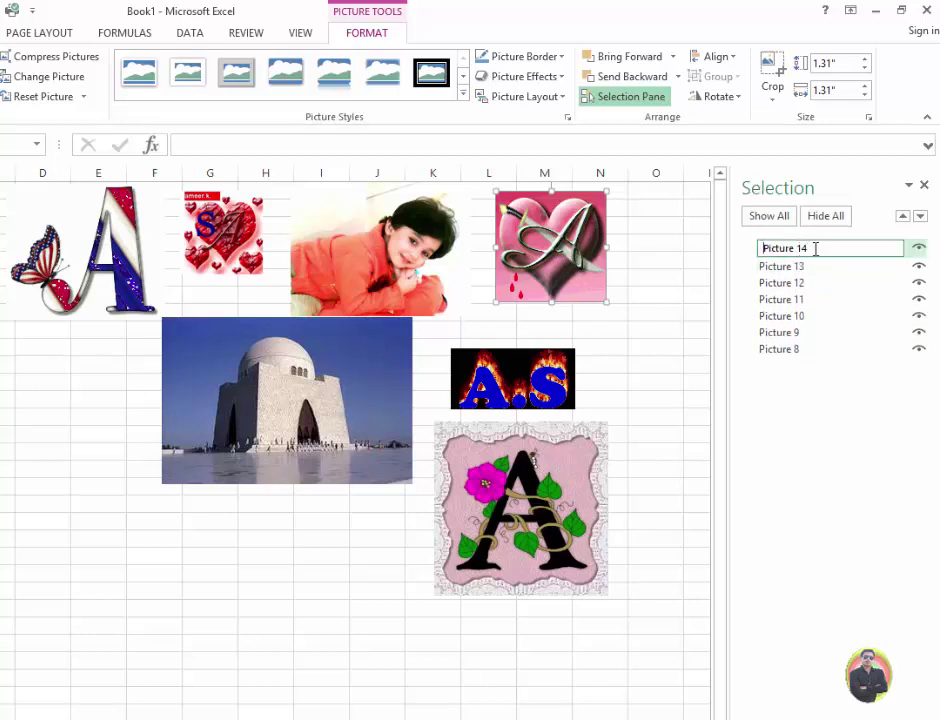
{"action": "left_click_drag", "start_coordinate": [816, 249], "coordinate": [767, 253]}
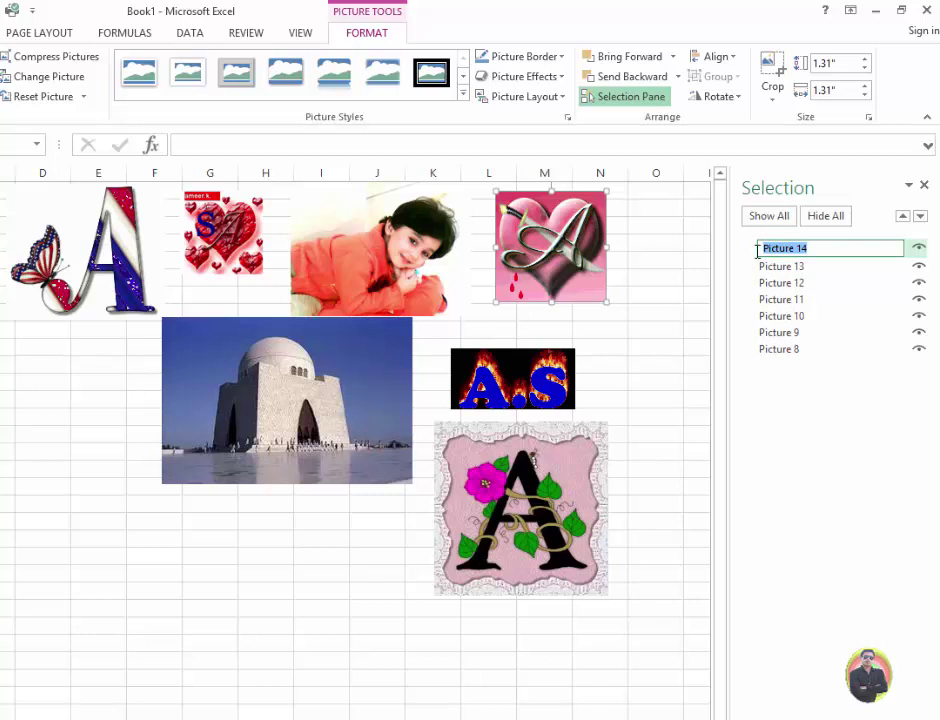
{"action": "type", "text": "Heart"}
{"action": "key", "text": "Return"}
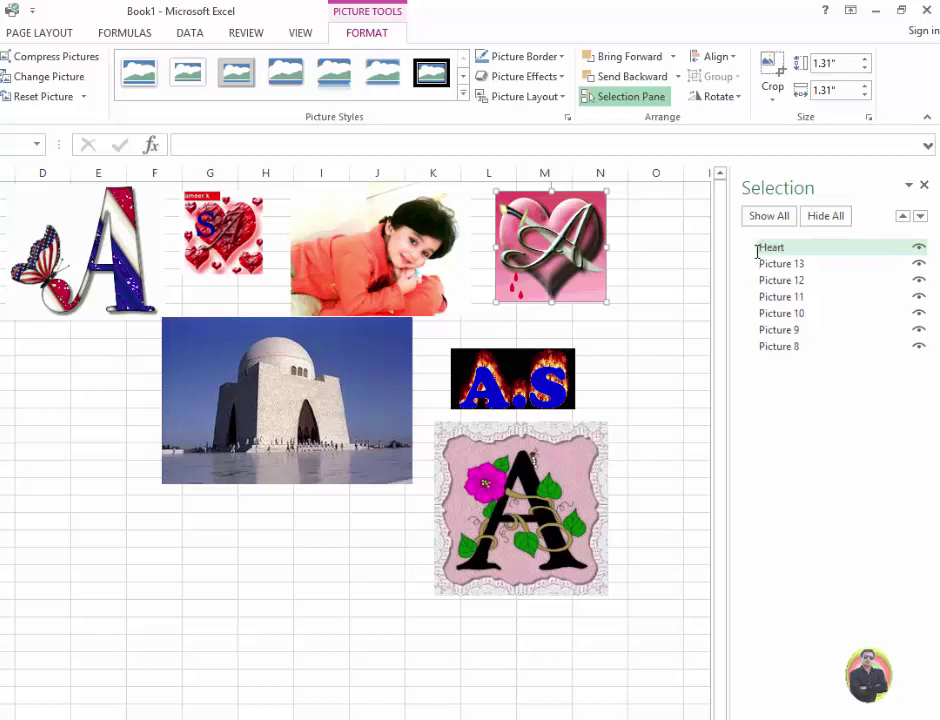
{"action": "left_click", "coordinate": [783, 265]}
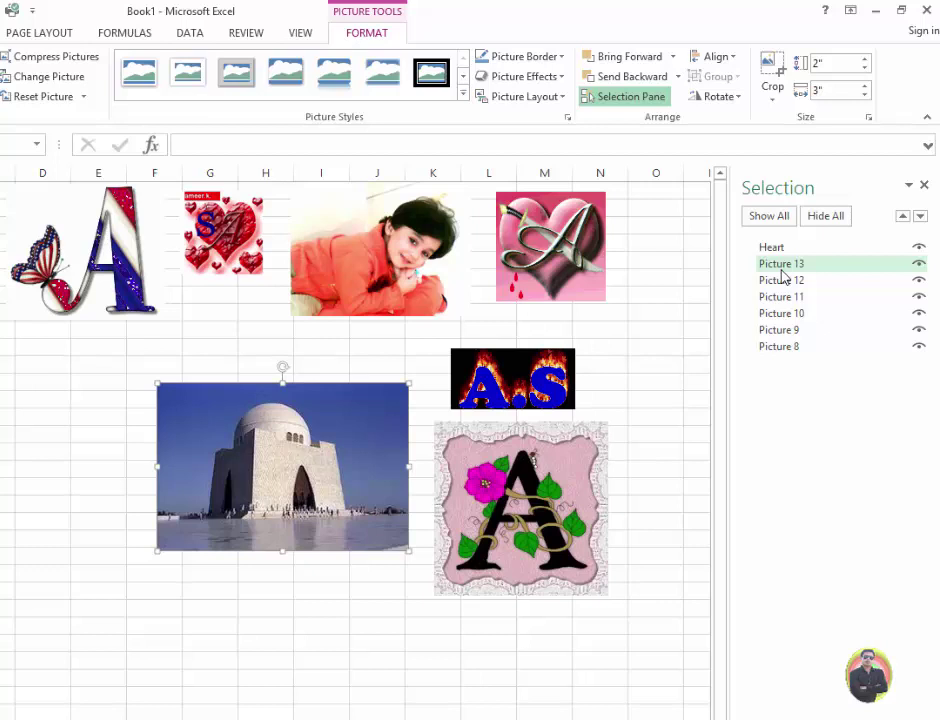
{"action": "left_click", "coordinate": [788, 266]}
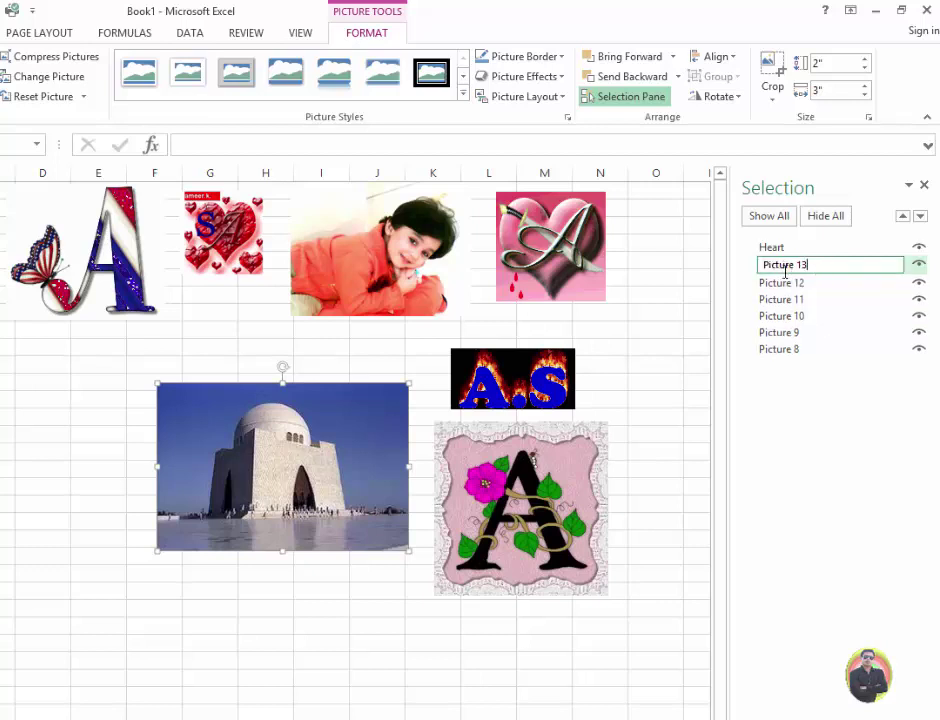
{"action": "left_click_drag", "start_coordinate": [786, 268], "coordinate": [740, 271]}
{"action": "type", "text": "Tomb"}
{"action": "key", "text": "Return"}
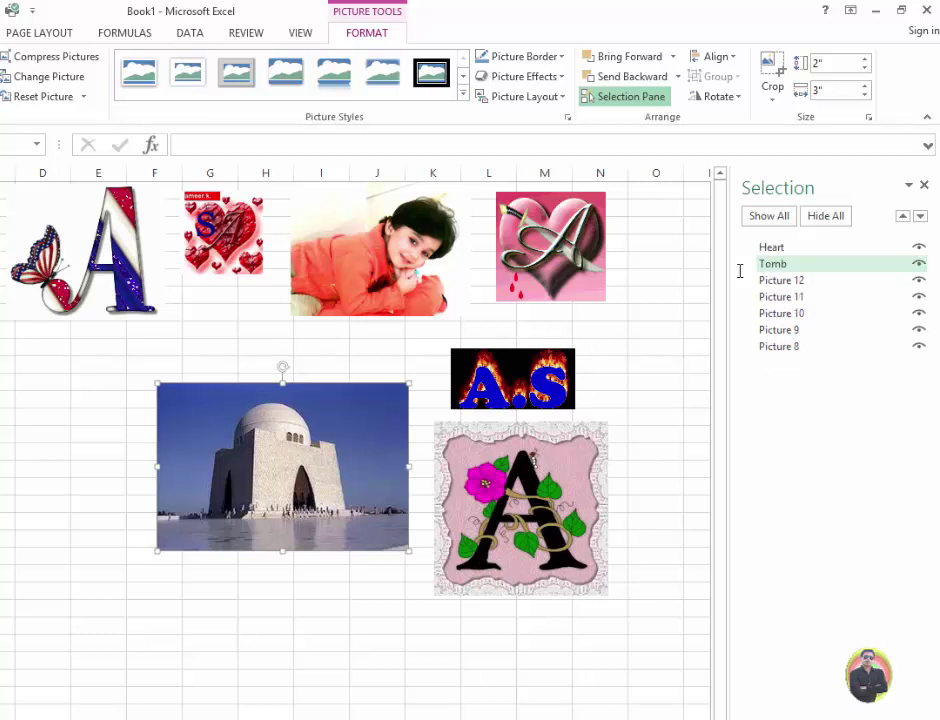
Rename Picture 12 'Logo Name', enlarge the small heart to 1.38 inches and name it 'Red Heart'.
{"action": "left_click", "coordinate": [772, 280]}
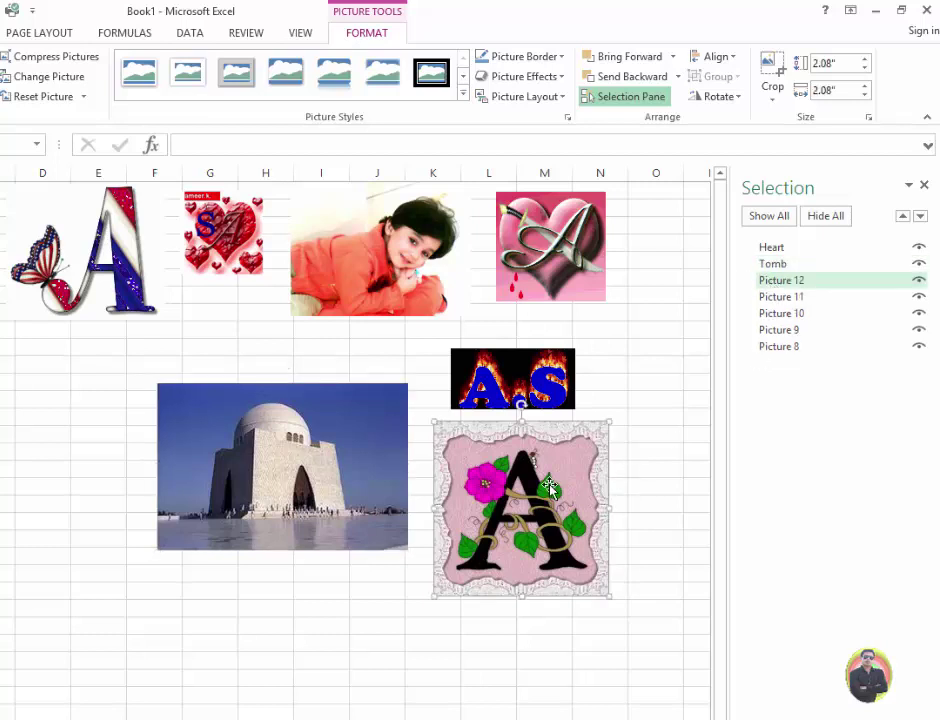
{"action": "double_click", "coordinate": [801, 281]}
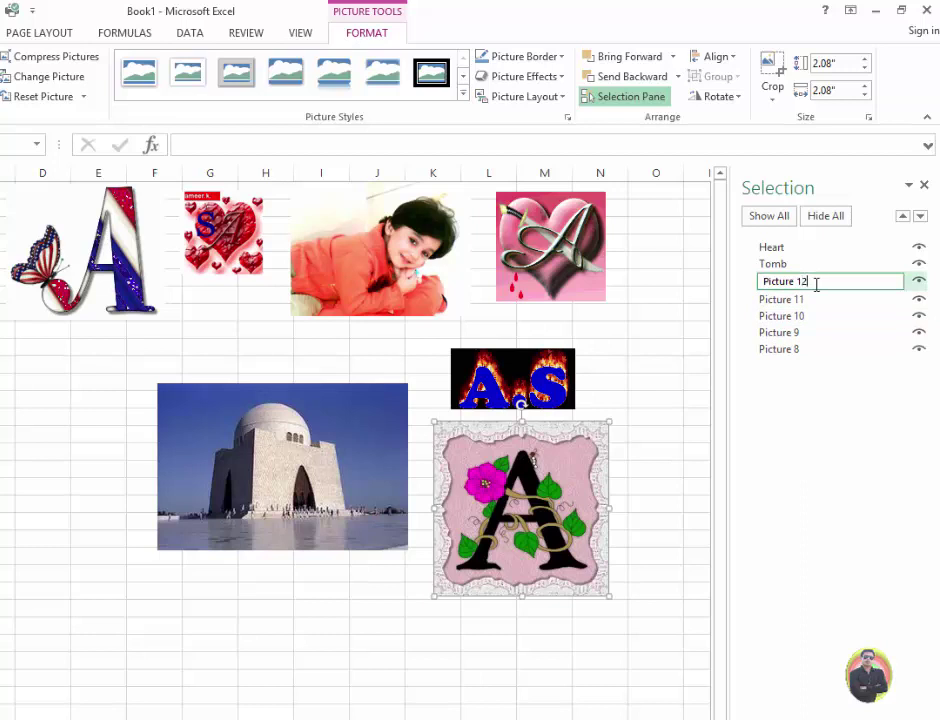
{"action": "left_click_drag", "start_coordinate": [816, 284], "coordinate": [759, 284]}
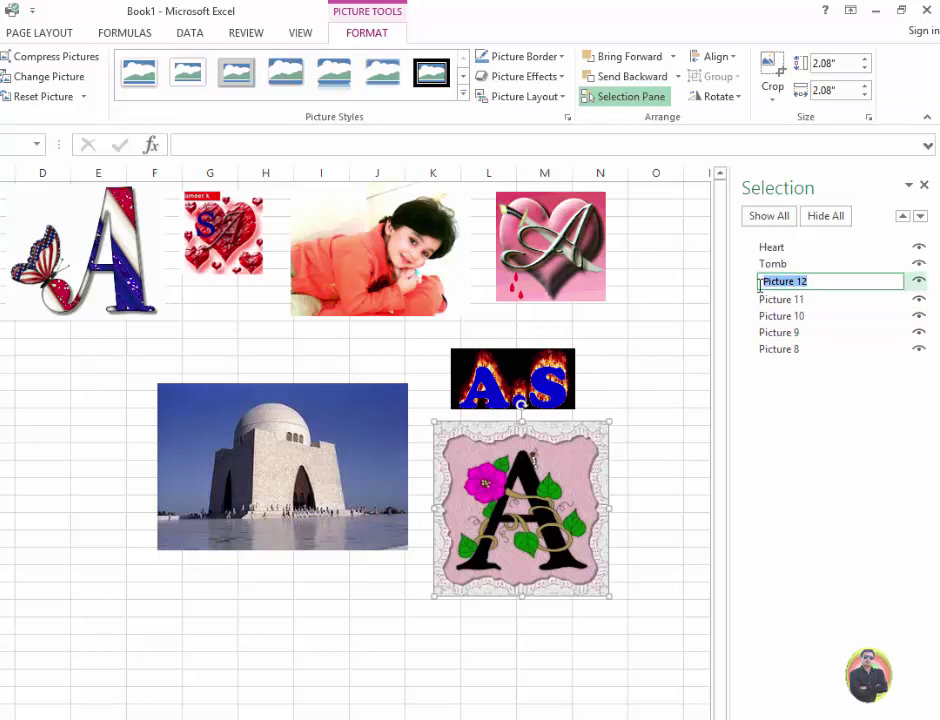
{"action": "type", "text": "Logo Name"}
{"action": "key", "text": "Return"}
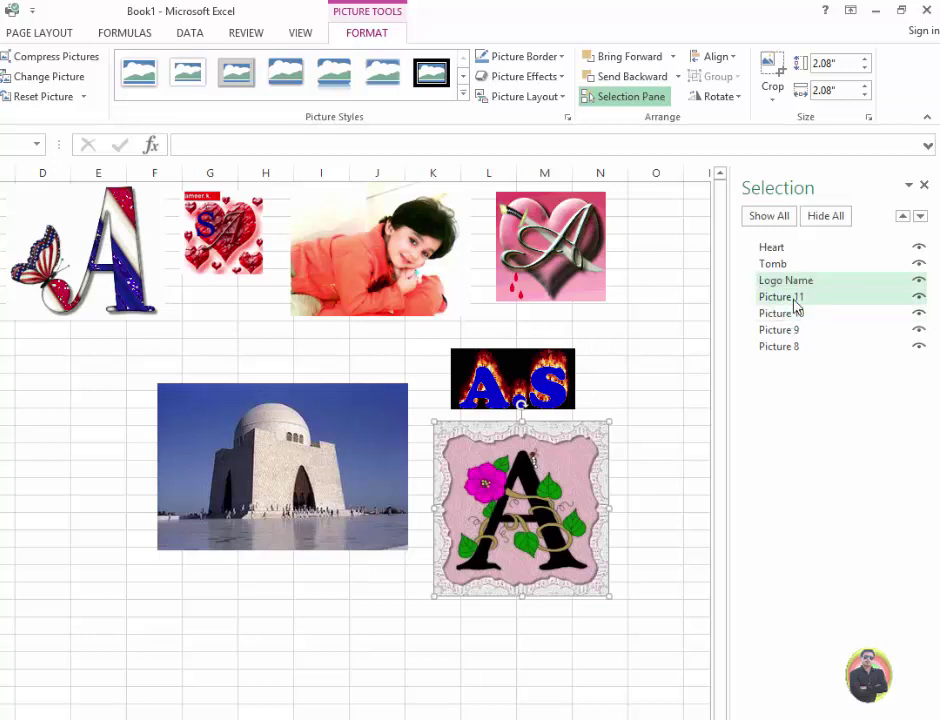
{"action": "left_click", "coordinate": [794, 299]}
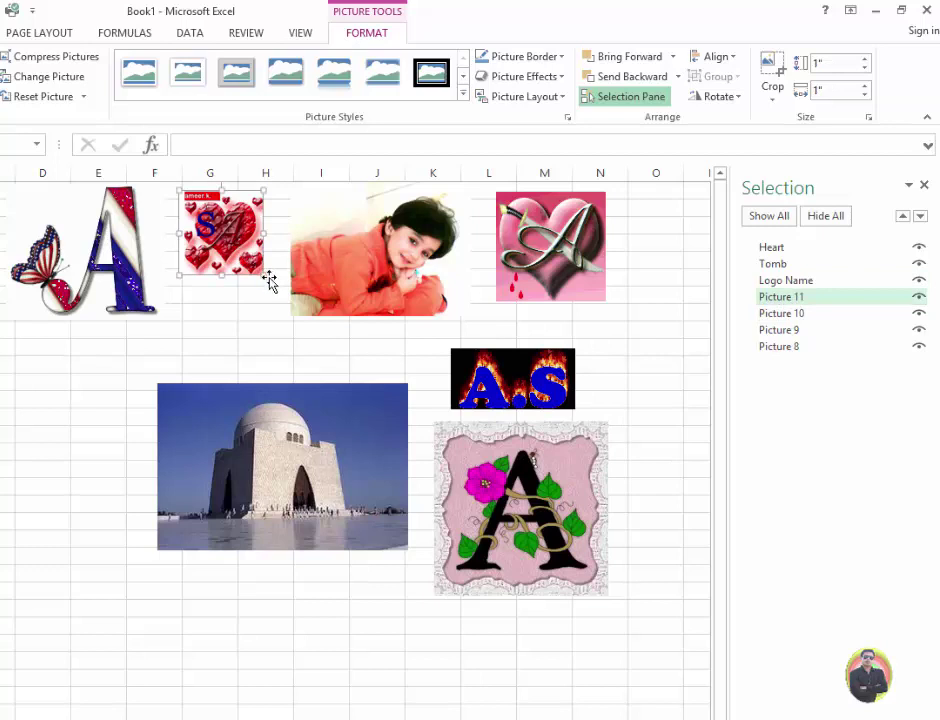
{"action": "left_click_drag", "start_coordinate": [268, 280], "coordinate": [273, 321]}
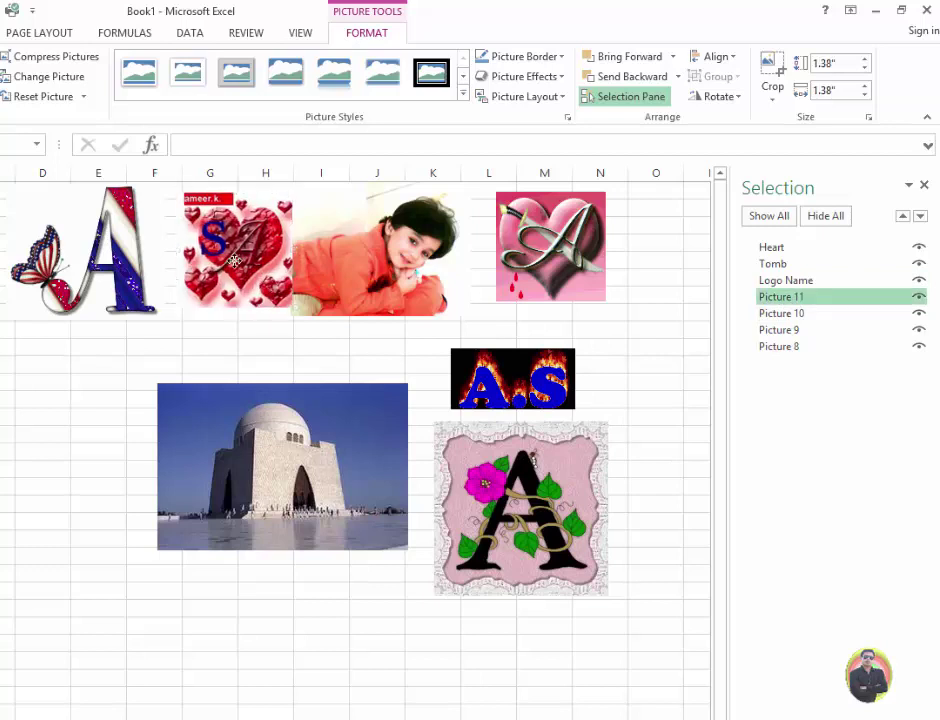
{"action": "left_click", "coordinate": [794, 298]}
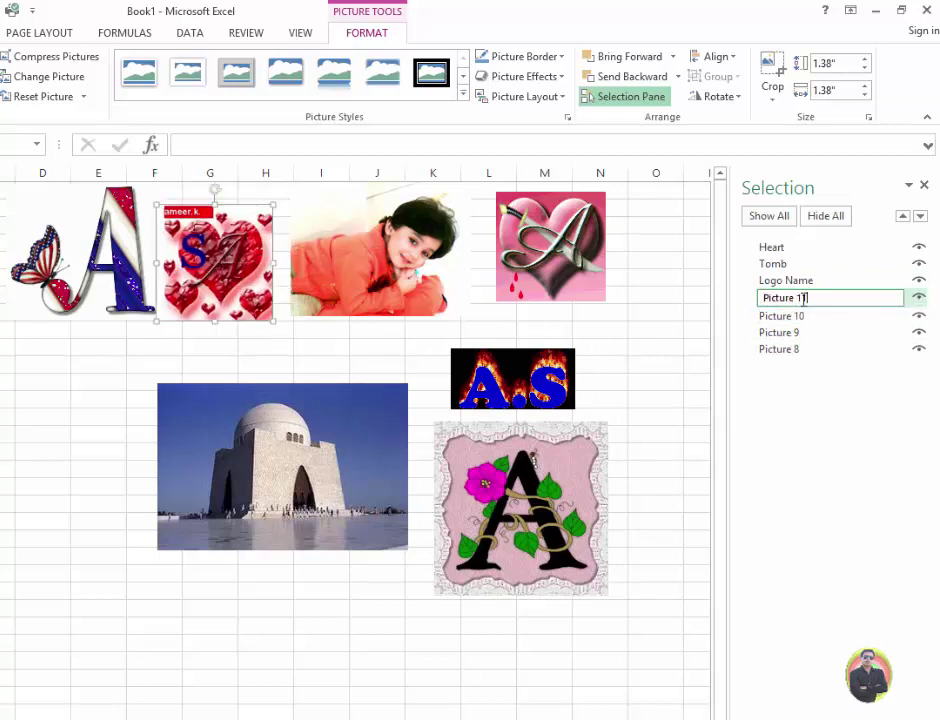
{"action": "left_click_drag", "start_coordinate": [803, 299], "coordinate": [741, 303]}
{"action": "type", "text": "Red Heart"}
{"action": "key", "text": "Return"}
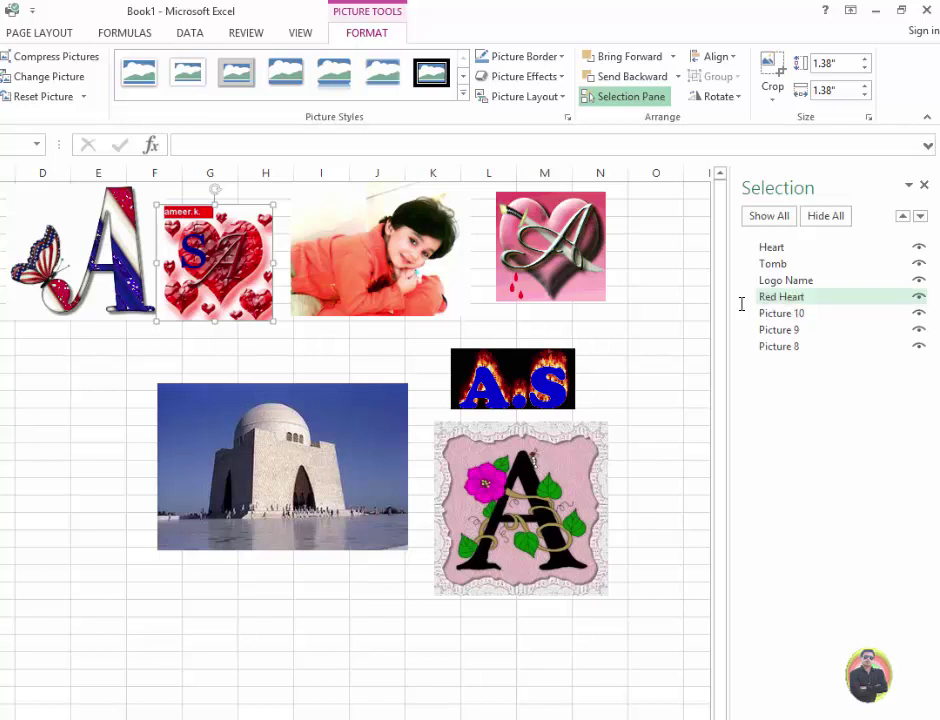
Nudge the butterfly A picture left and rename Picture 10 to 'Cool Name Logo'.
{"action": "left_click", "coordinate": [785, 314]}
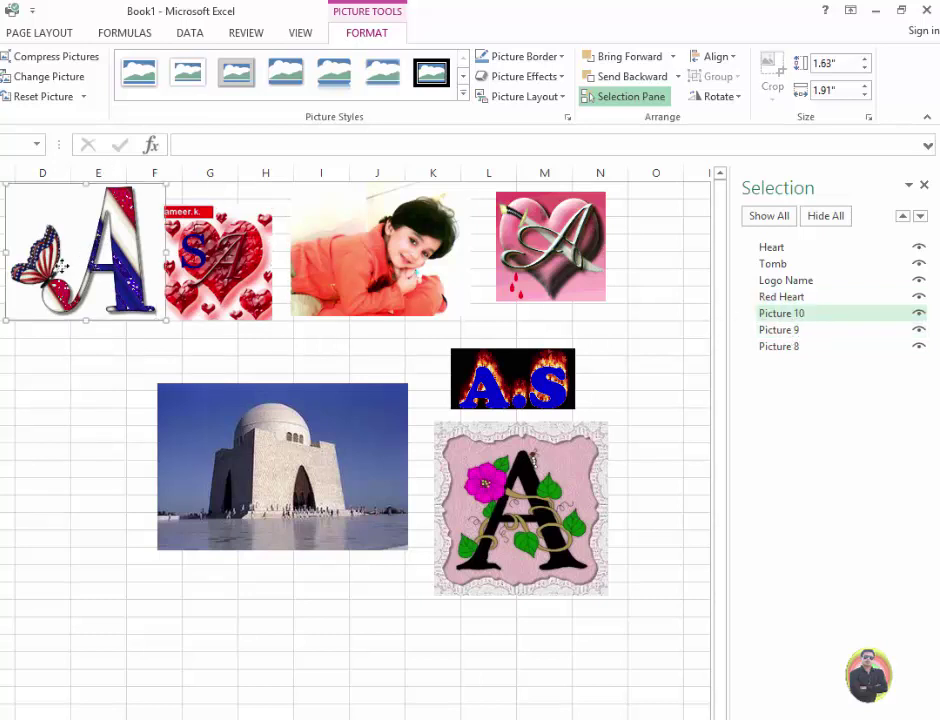
{"action": "mouse_move", "coordinate": [63, 271]}
{"action": "left_mouse_down"}
{"action": "mouse_move", "coordinate": [30, 273]}
{"action": "mouse_move", "coordinate": [28, 262]}
{"action": "left_mouse_up"}
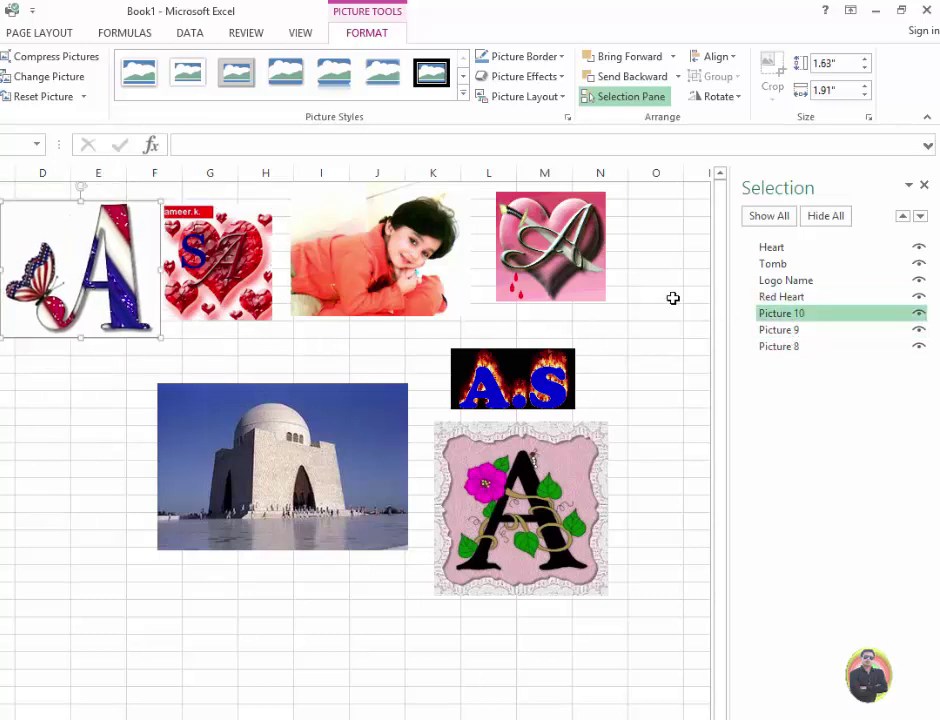
{"action": "left_click", "coordinate": [790, 314]}
{"action": "left_click_drag", "start_coordinate": [816, 314], "coordinate": [745, 316]}
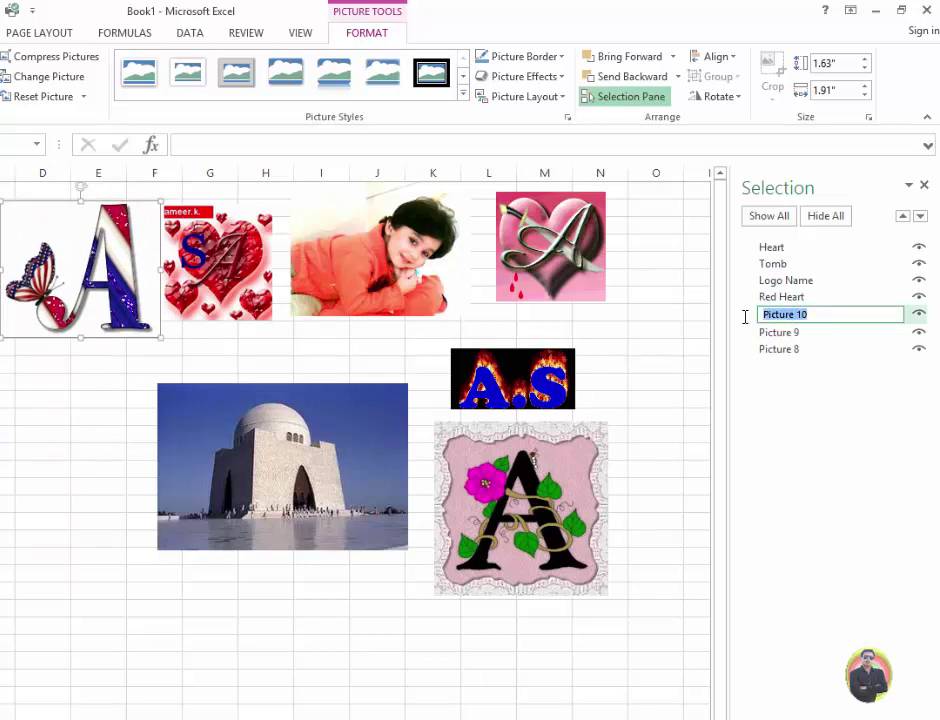
{"action": "type", "text": "Cool Name Logo"}
{"action": "key", "text": "Return"}
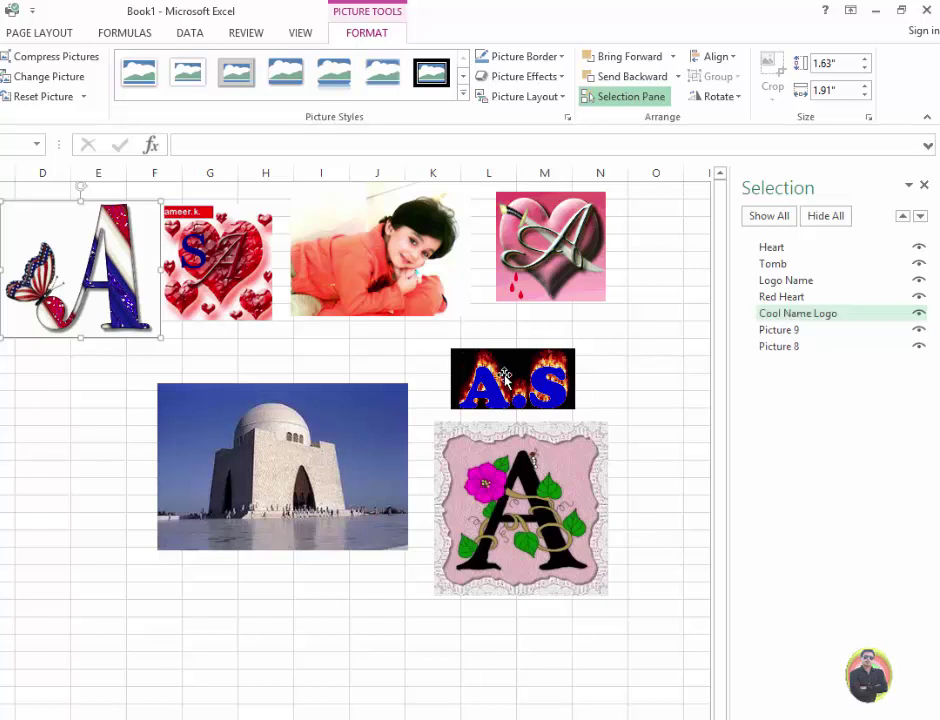
Rename Picture 8 to 'AS' and Picture 9 to 'Baby'.
{"action": "left_click", "coordinate": [540, 380]}
{"action": "double_click", "coordinate": [805, 348]}
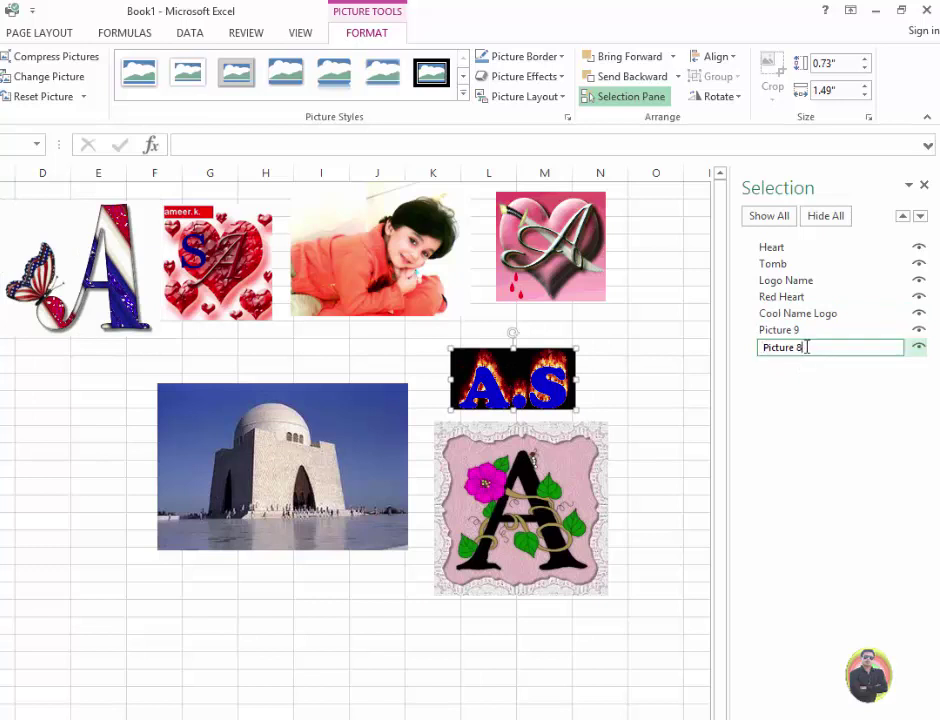
{"action": "type", "text": "AS"}
{"action": "key", "text": "Return"}
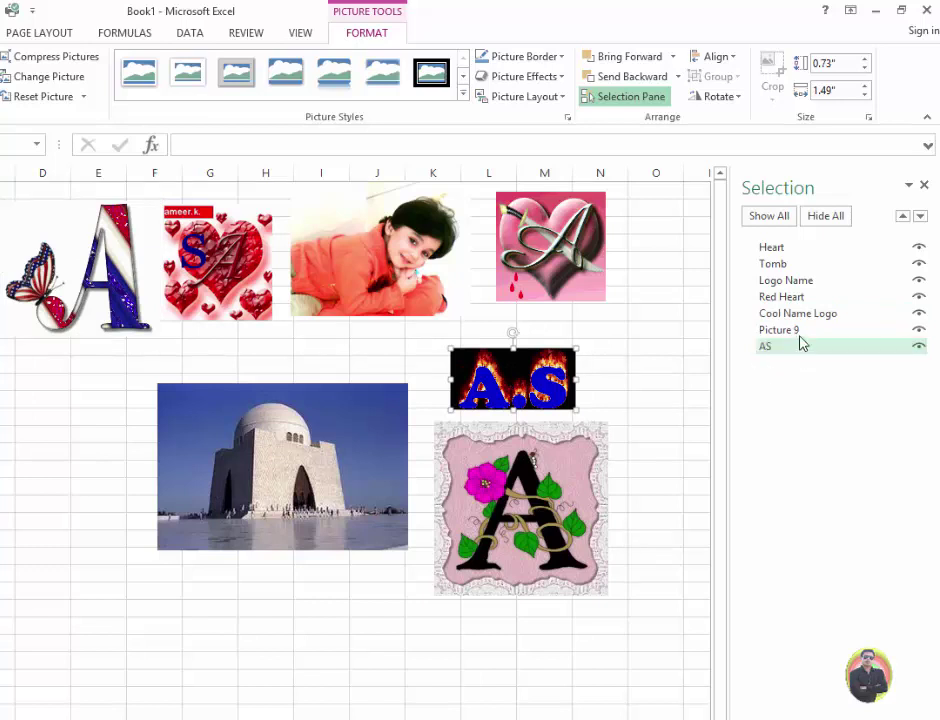
{"action": "left_click", "coordinate": [800, 332]}
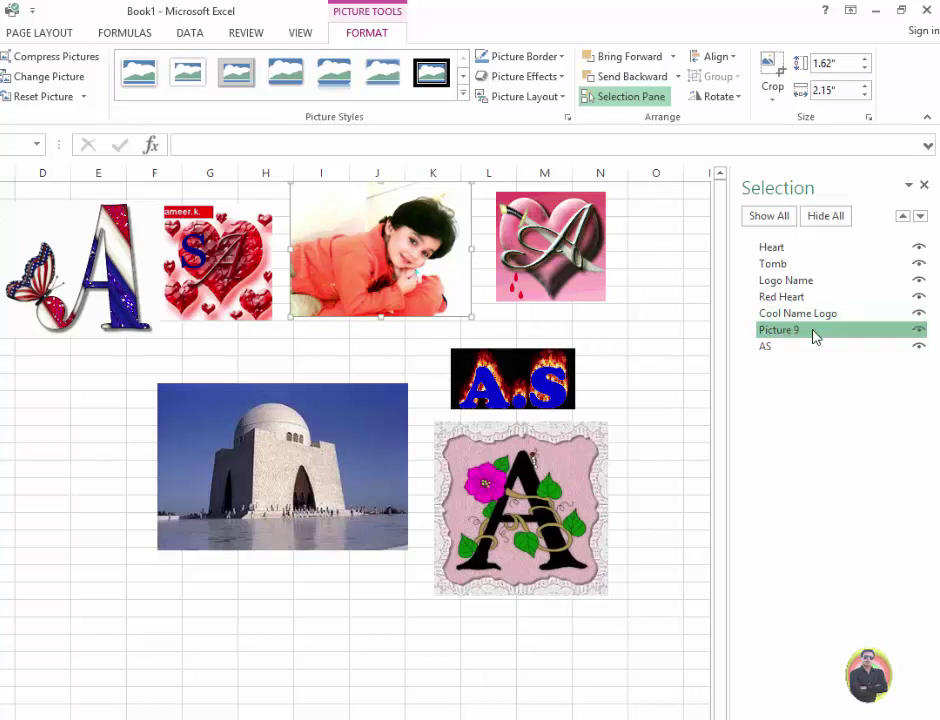
{"action": "left_click", "coordinate": [813, 333]}
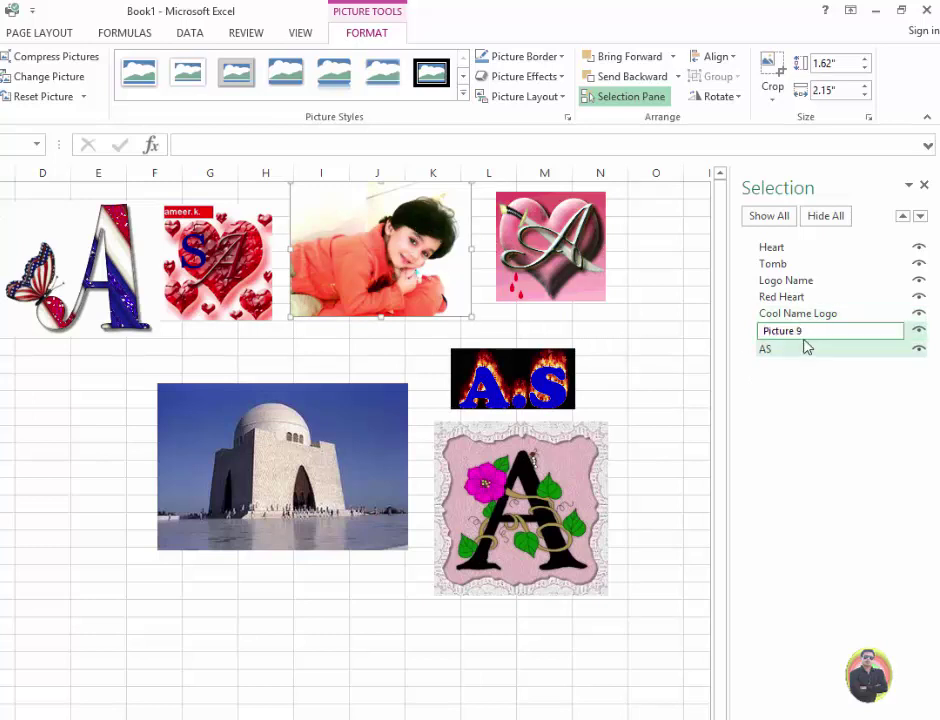
{"action": "left_click_drag", "start_coordinate": [818, 330], "coordinate": [750, 334]}
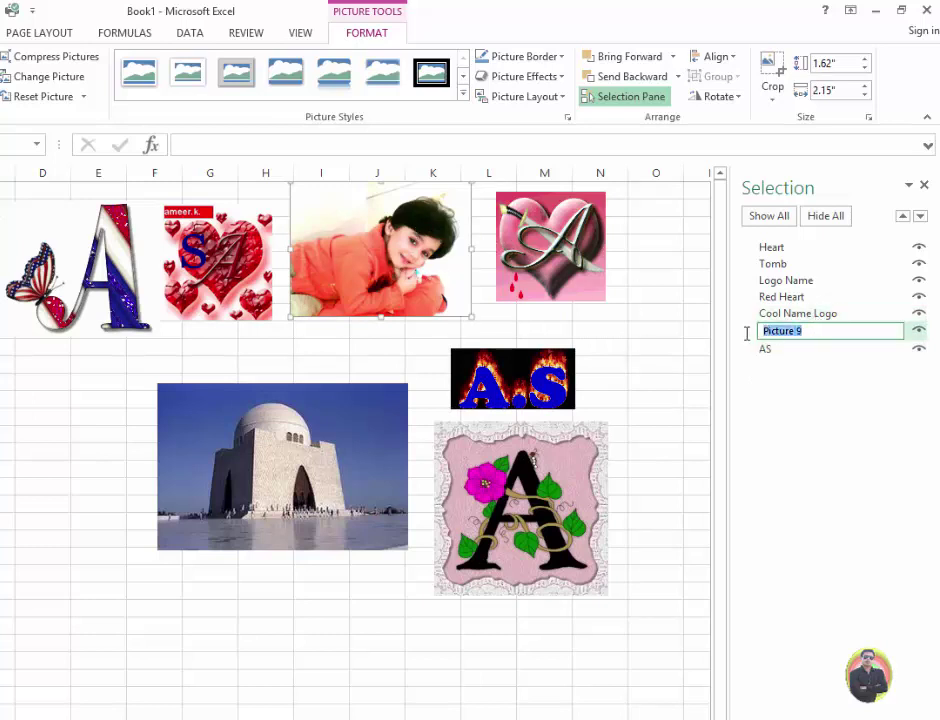
{"action": "type", "text": "Baby"}
{"action": "key", "text": "Return"}
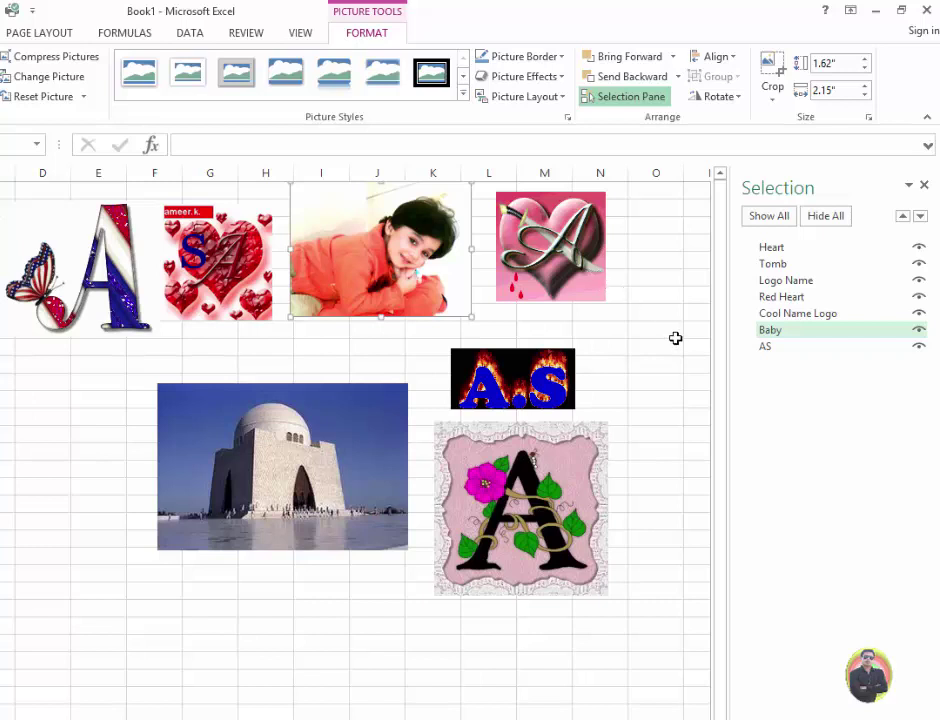
{"action": "left_click", "coordinate": [665, 232]}
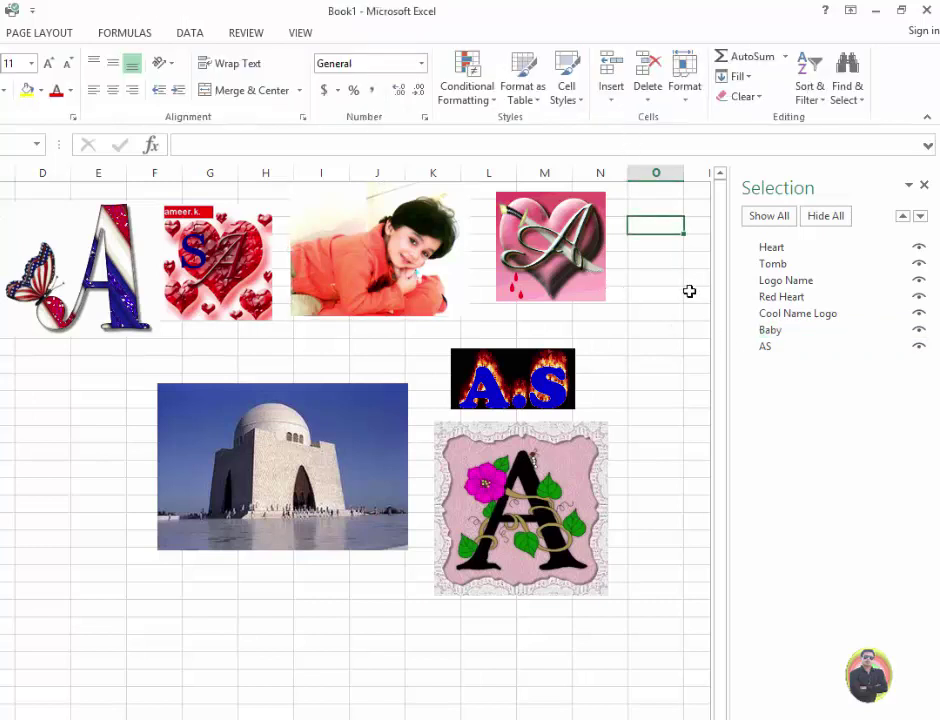
{"action": "left_click", "coordinate": [378, 250]}
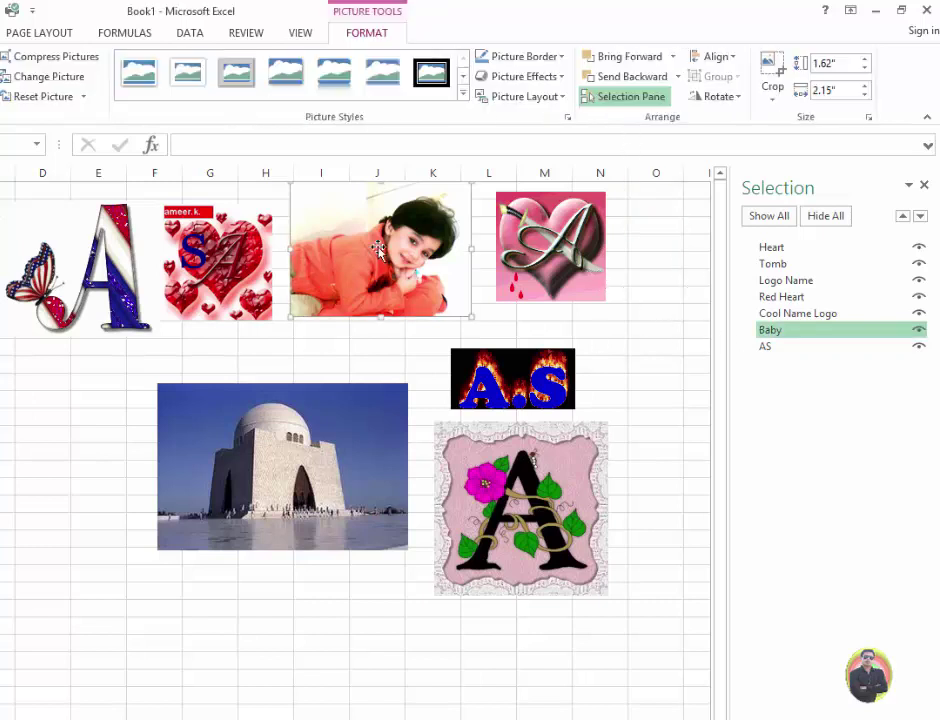
{"action": "left_click", "coordinate": [562, 268]}
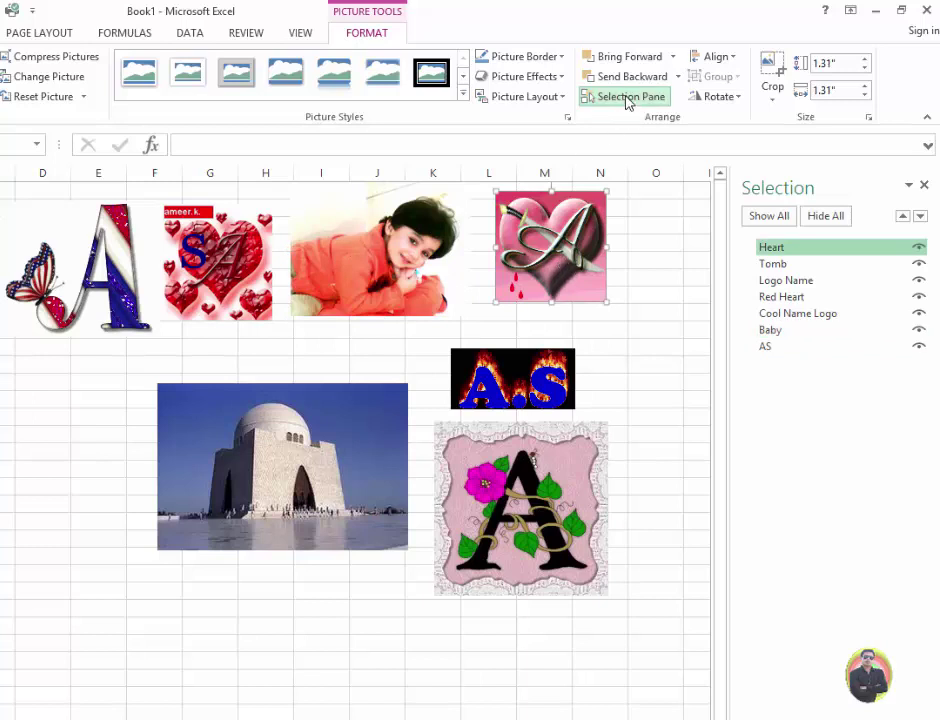
{"action": "left_click", "coordinate": [924, 186]}
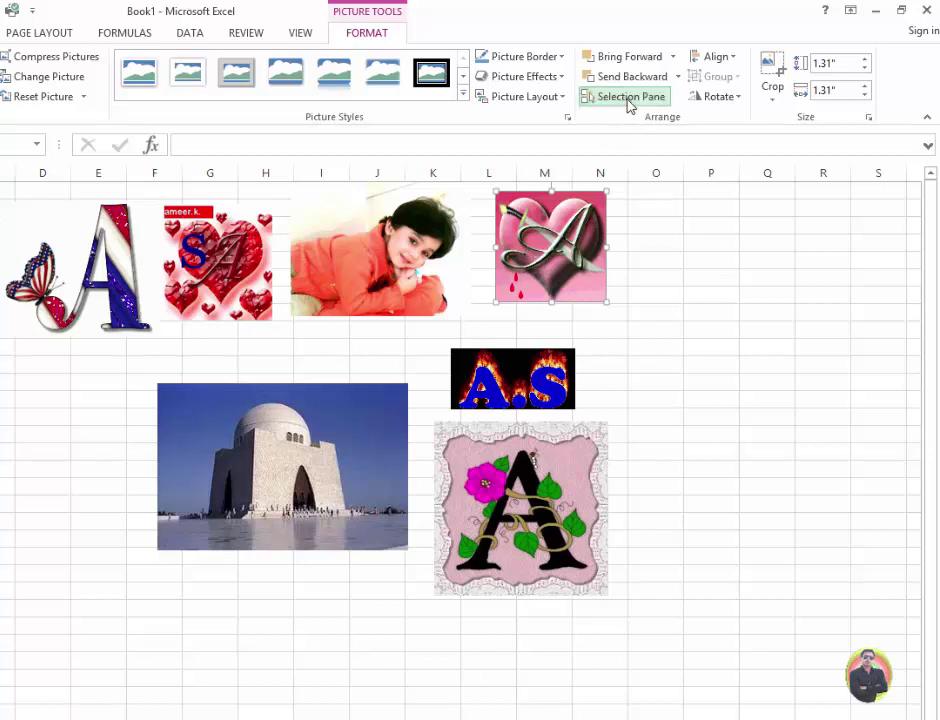
{"action": "left_click", "coordinate": [630, 106]}
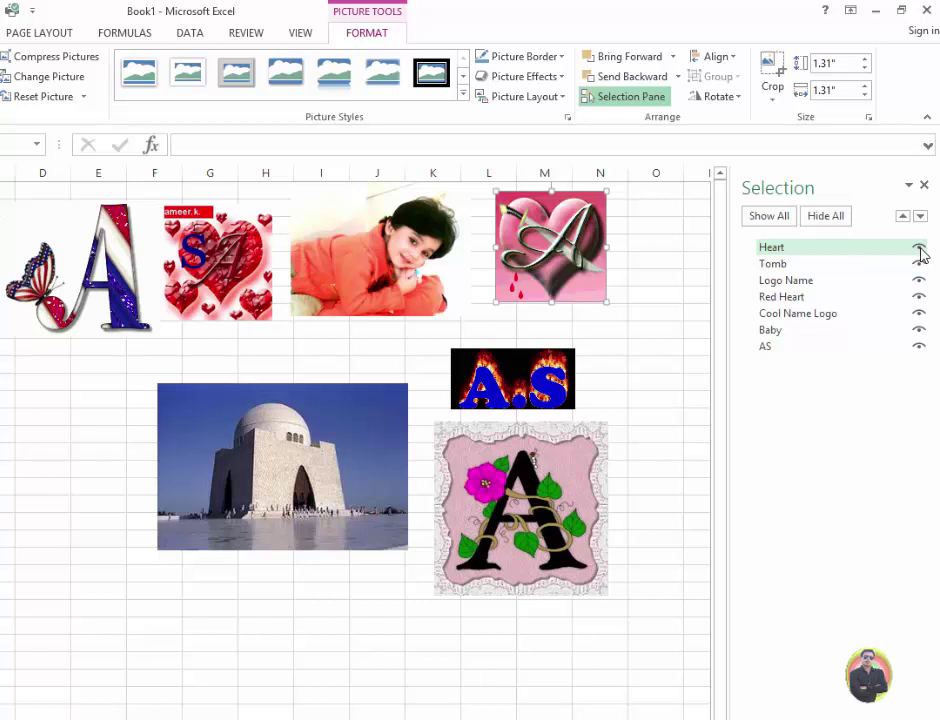
{"action": "left_click", "coordinate": [919, 248]}
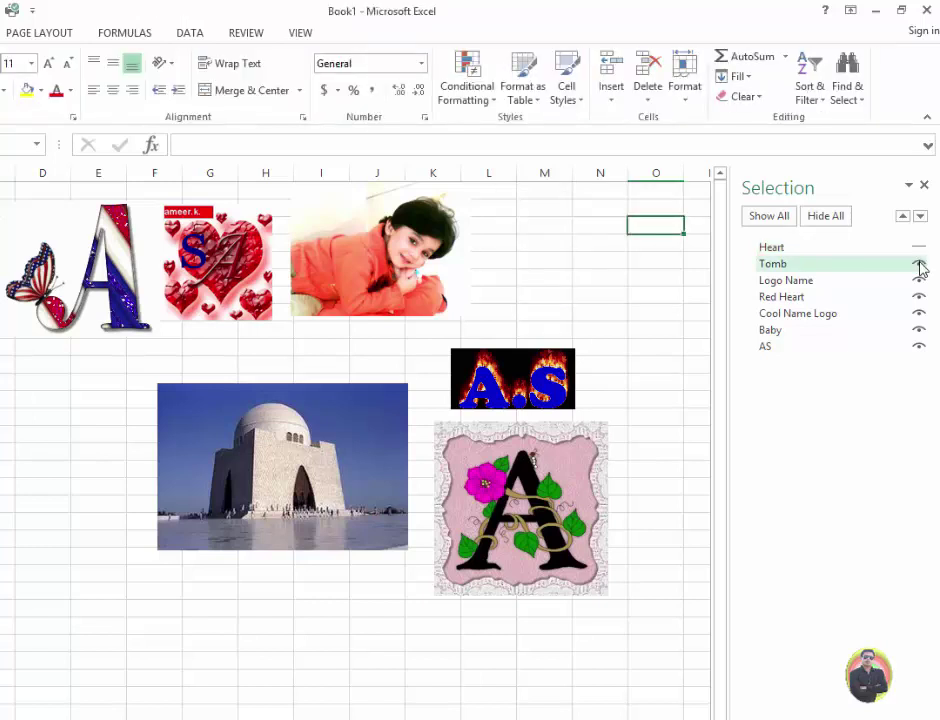
{"action": "left_click", "coordinate": [918, 264]}
{"action": "left_click", "coordinate": [919, 281]}
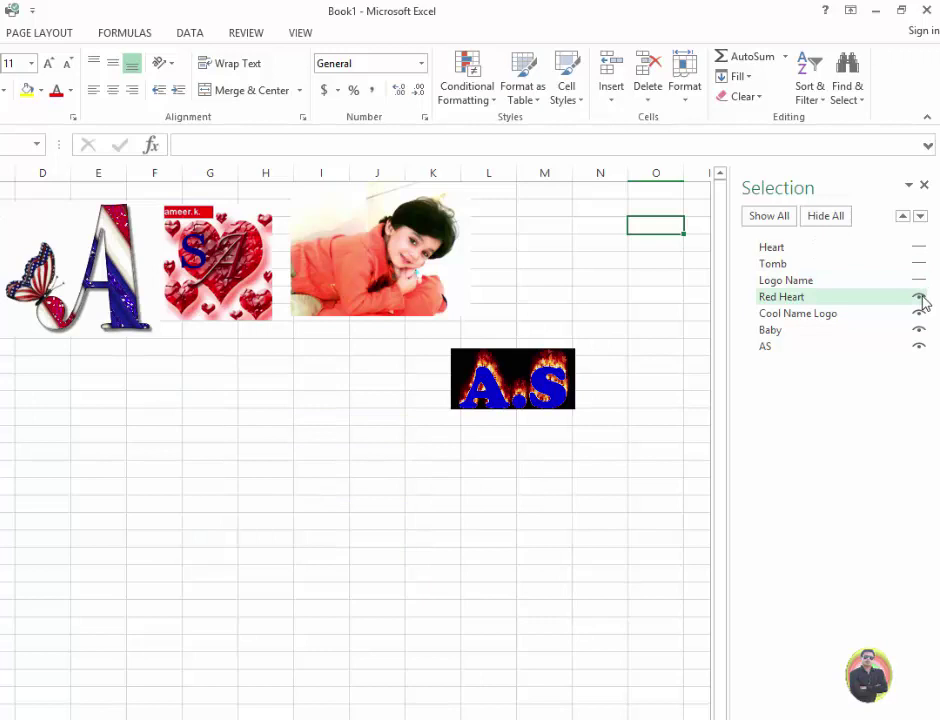
{"action": "left_click", "coordinate": [920, 298]}
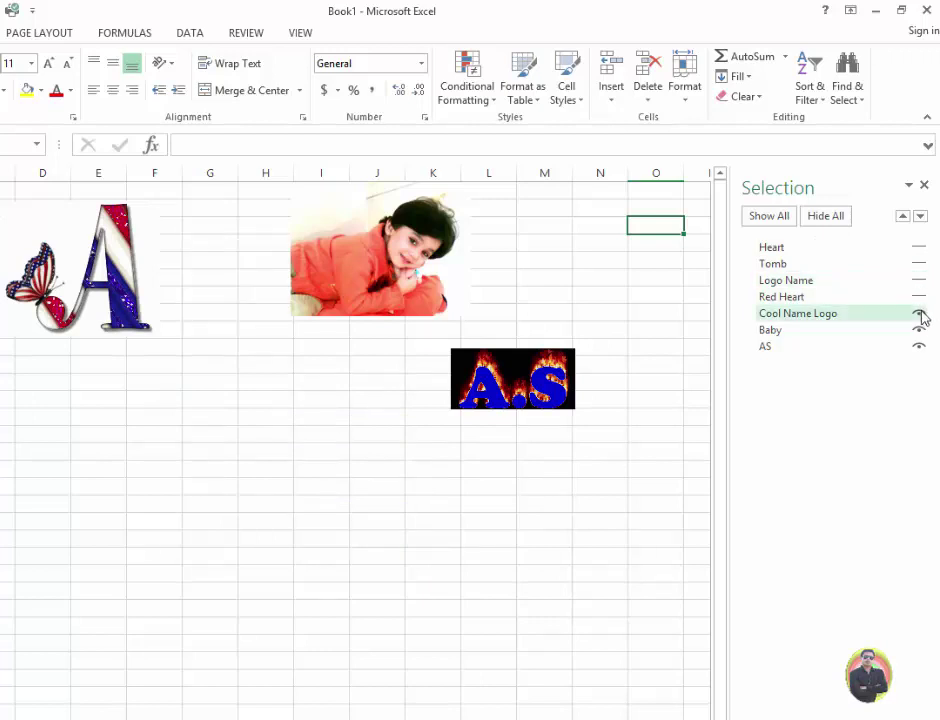
{"action": "left_click", "coordinate": [919, 313]}
{"action": "left_click", "coordinate": [920, 330]}
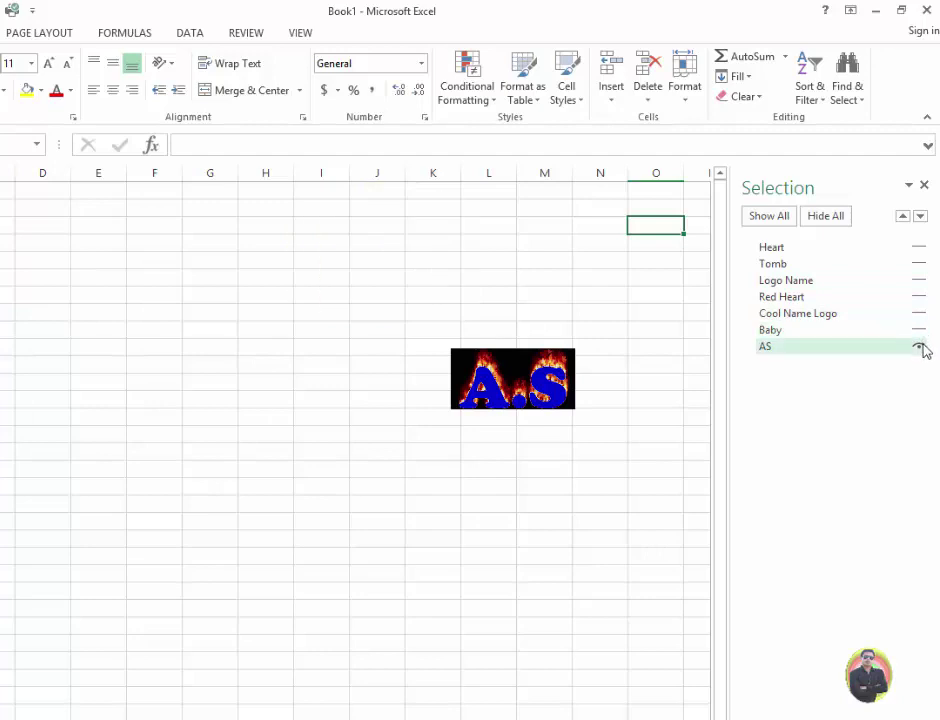
{"action": "left_click", "coordinate": [920, 346]}
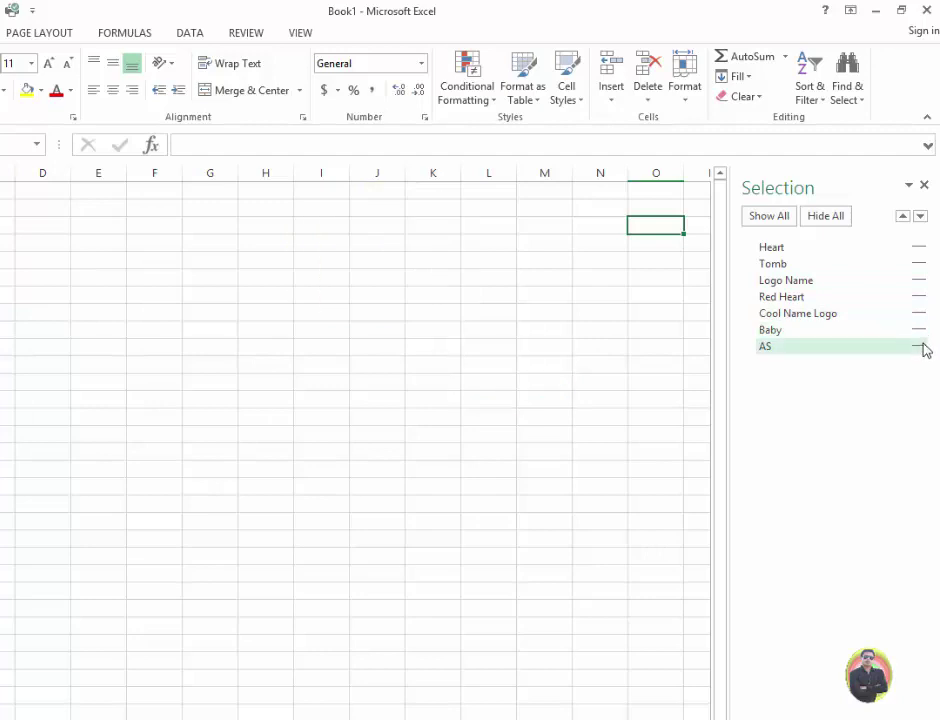
{"action": "left_click", "coordinate": [920, 247]}
{"action": "left_click", "coordinate": [920, 263]}
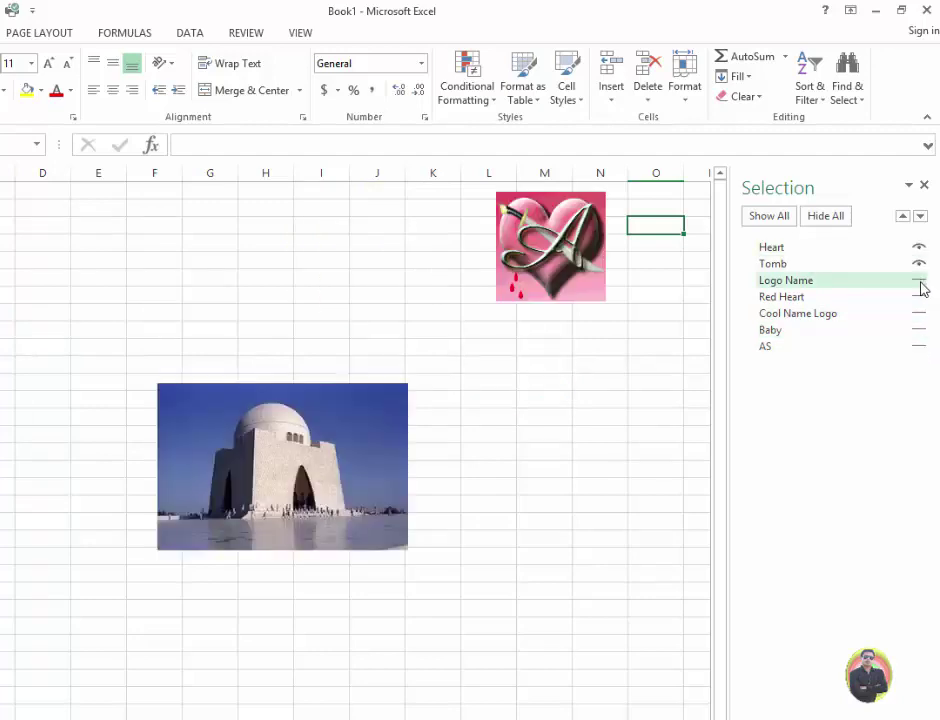
{"action": "left_click", "coordinate": [920, 280]}
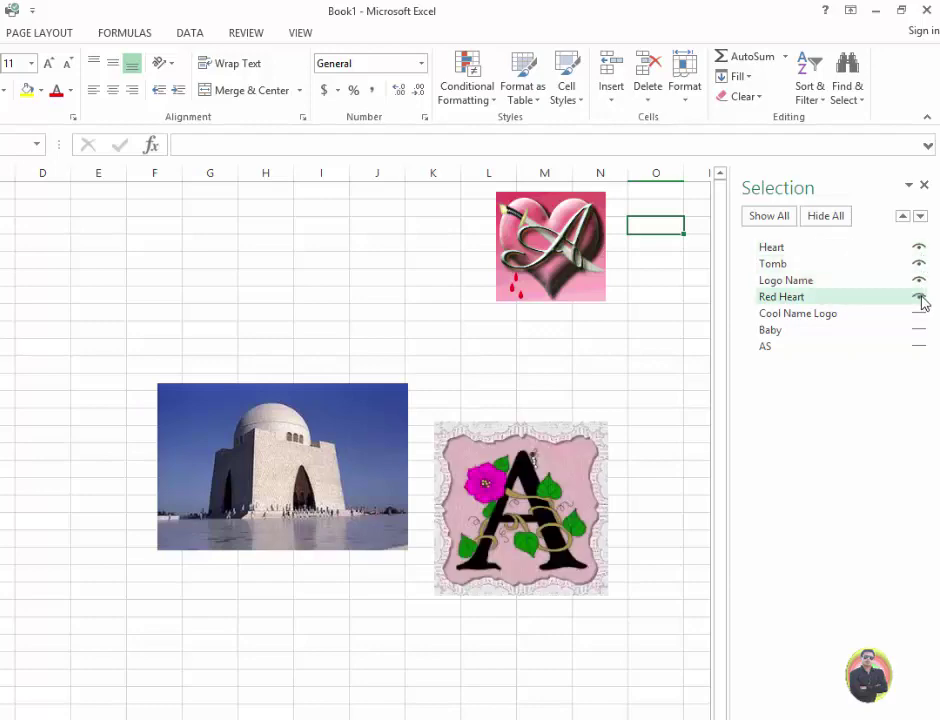
{"action": "left_click", "coordinate": [920, 297]}
{"action": "left_click", "coordinate": [920, 314]}
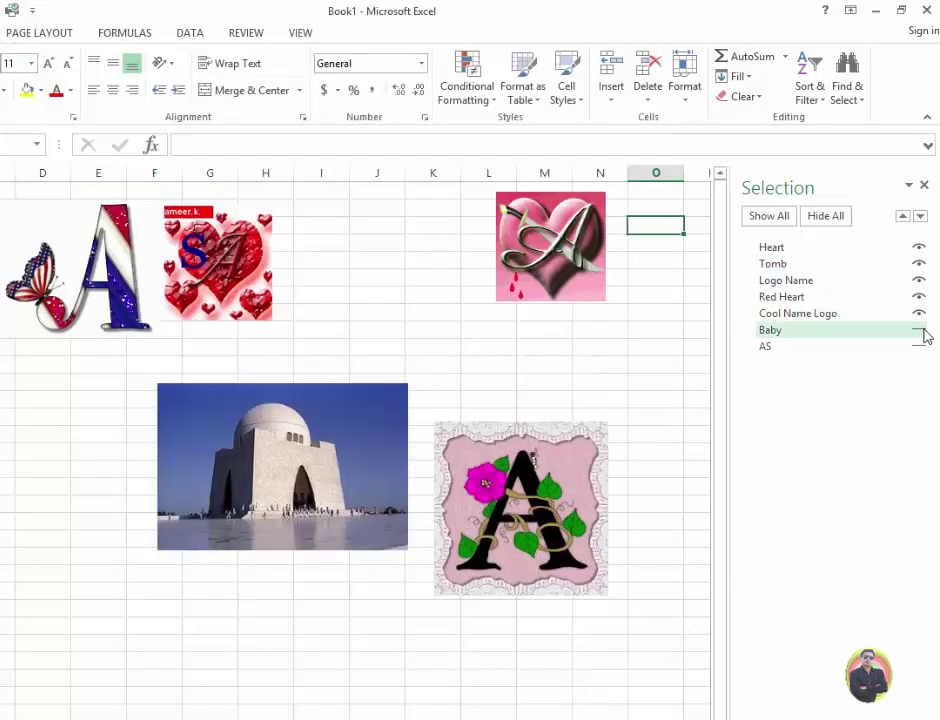
{"action": "left_click", "coordinate": [920, 330]}
{"action": "left_click", "coordinate": [920, 346]}
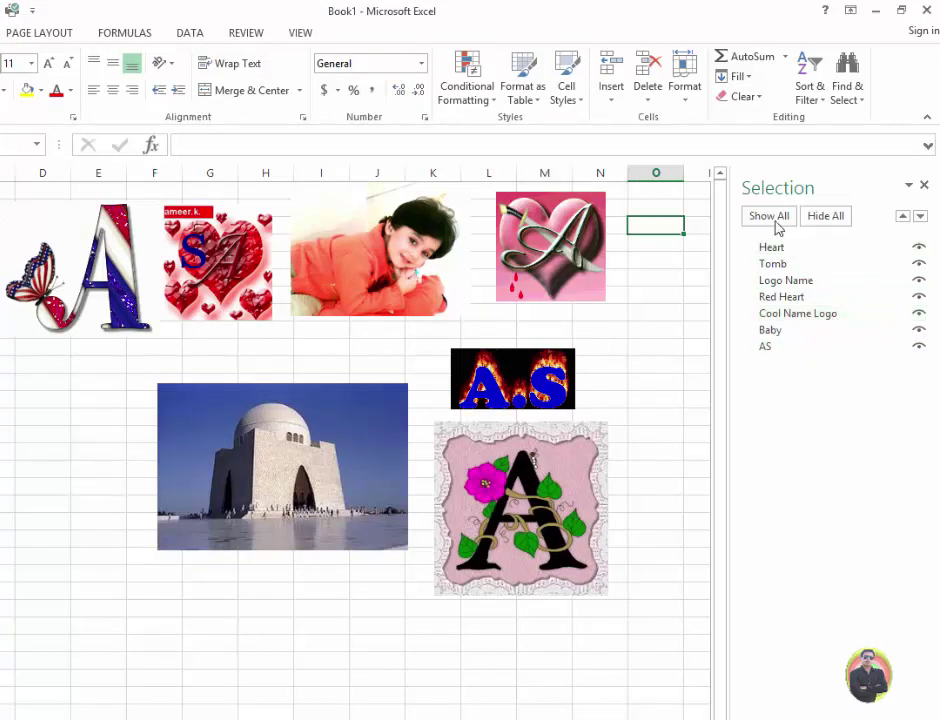
{"action": "left_click", "coordinate": [834, 222]}
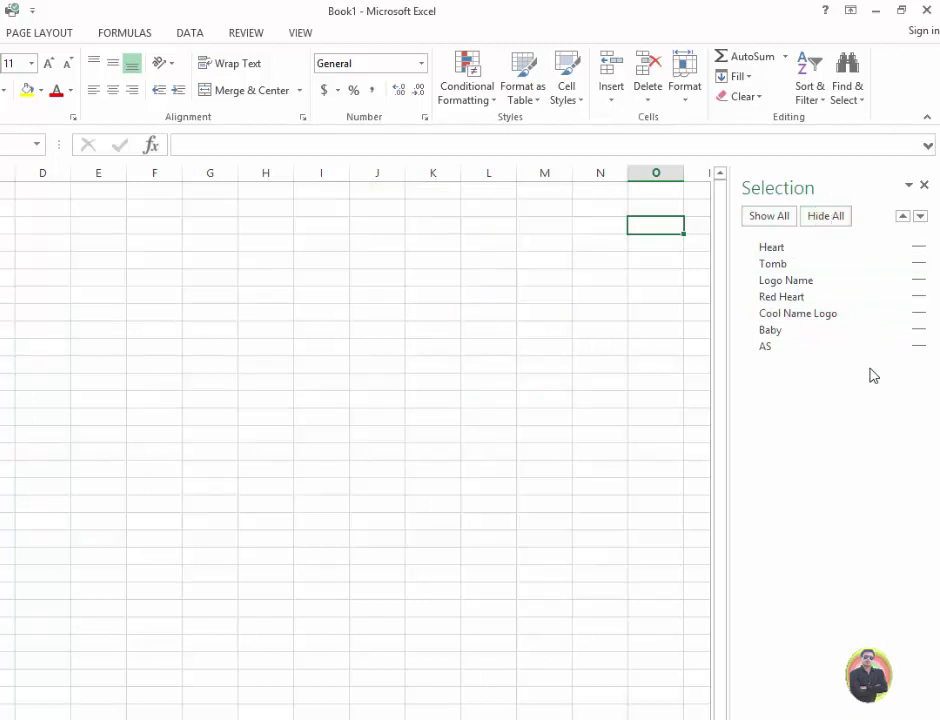
{"action": "left_click", "coordinate": [771, 217]}
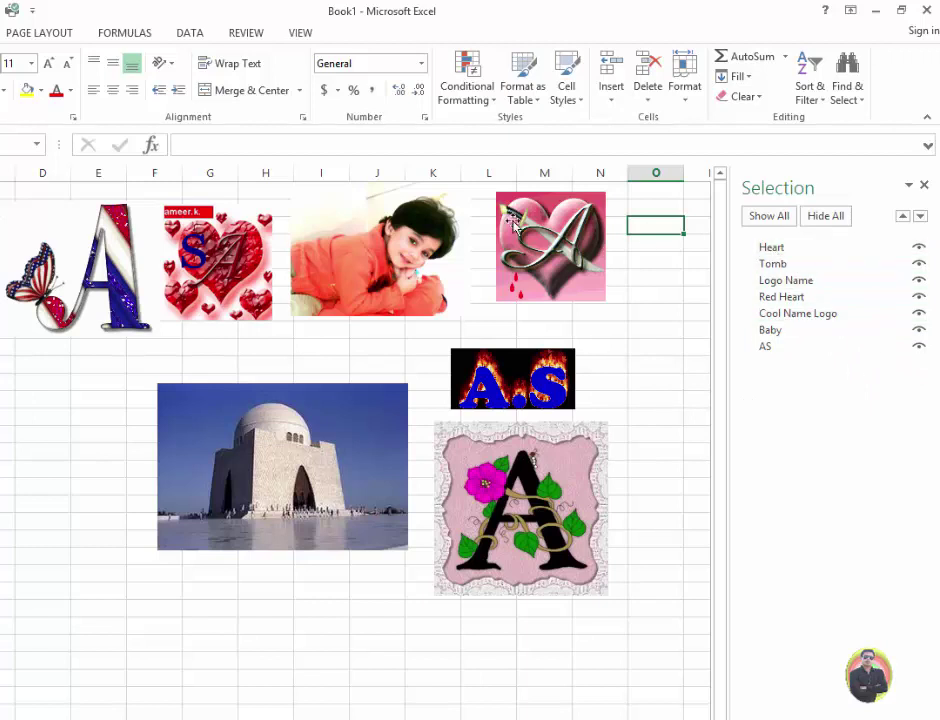
{"action": "left_click", "coordinate": [781, 250]}
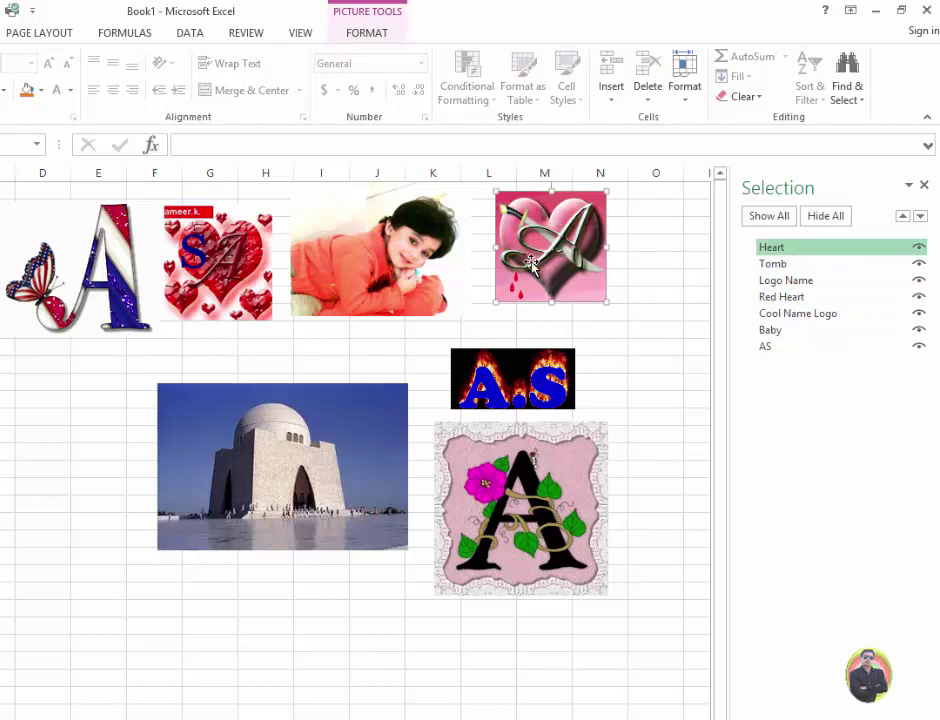
{"action": "left_click", "coordinate": [790, 248]}
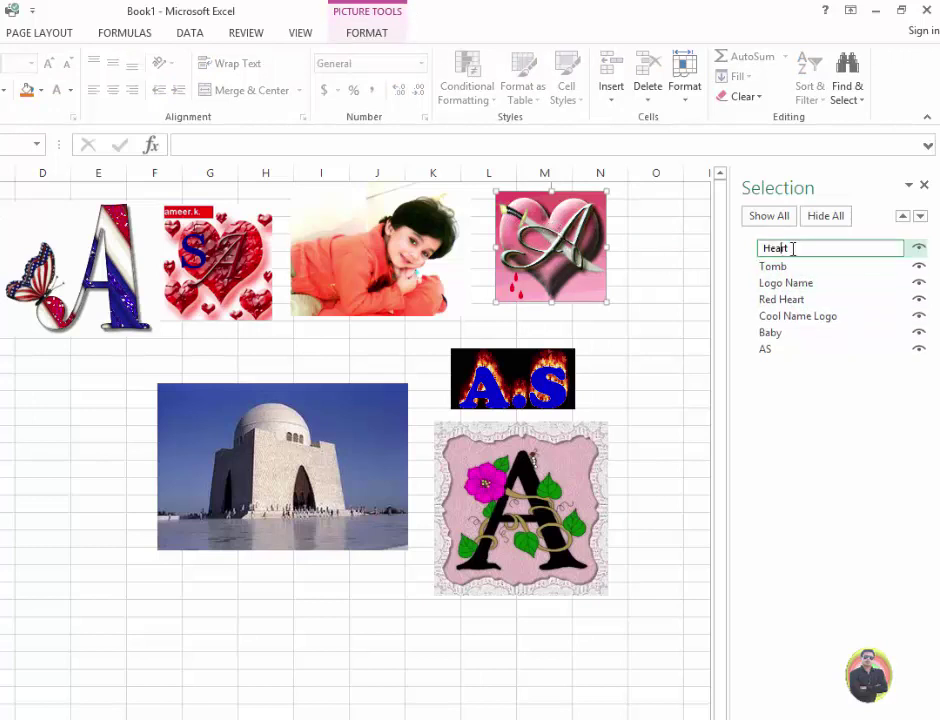
{"action": "left_click_drag", "start_coordinate": [801, 248], "coordinate": [757, 258]}
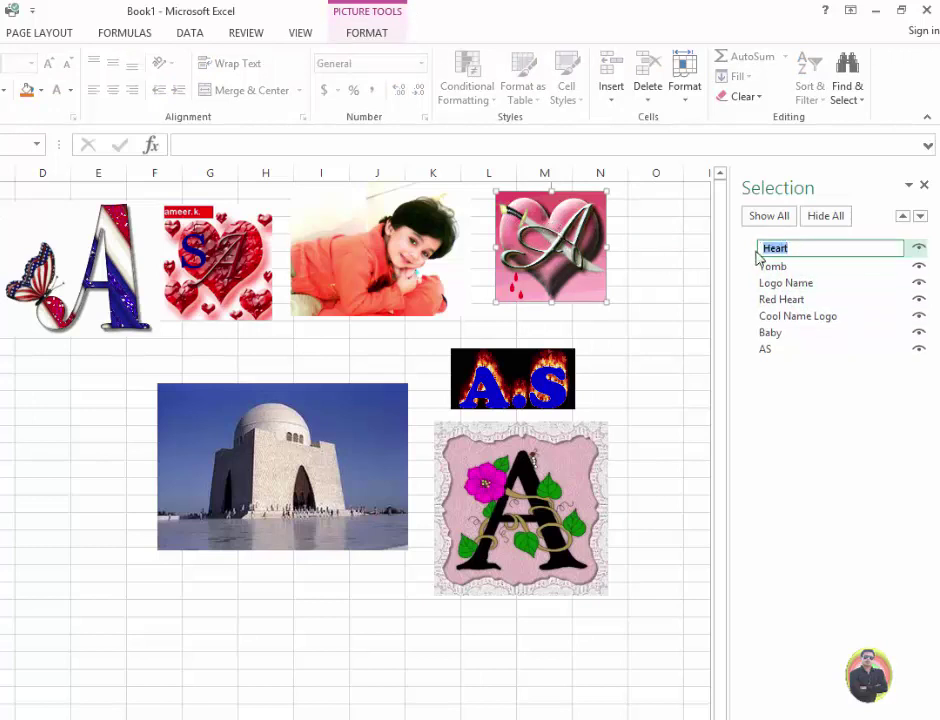
{"action": "left_click", "coordinate": [846, 250]}
{"action": "left_click", "coordinate": [823, 226]}
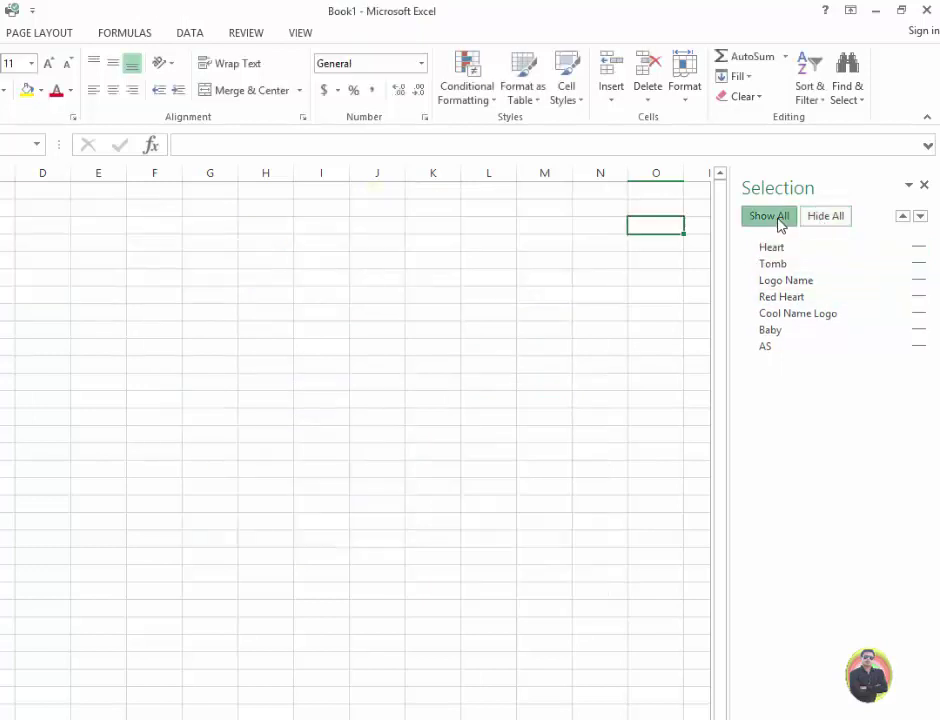
{"action": "left_click", "coordinate": [780, 220]}
{"action": "left_click", "coordinate": [918, 247]}
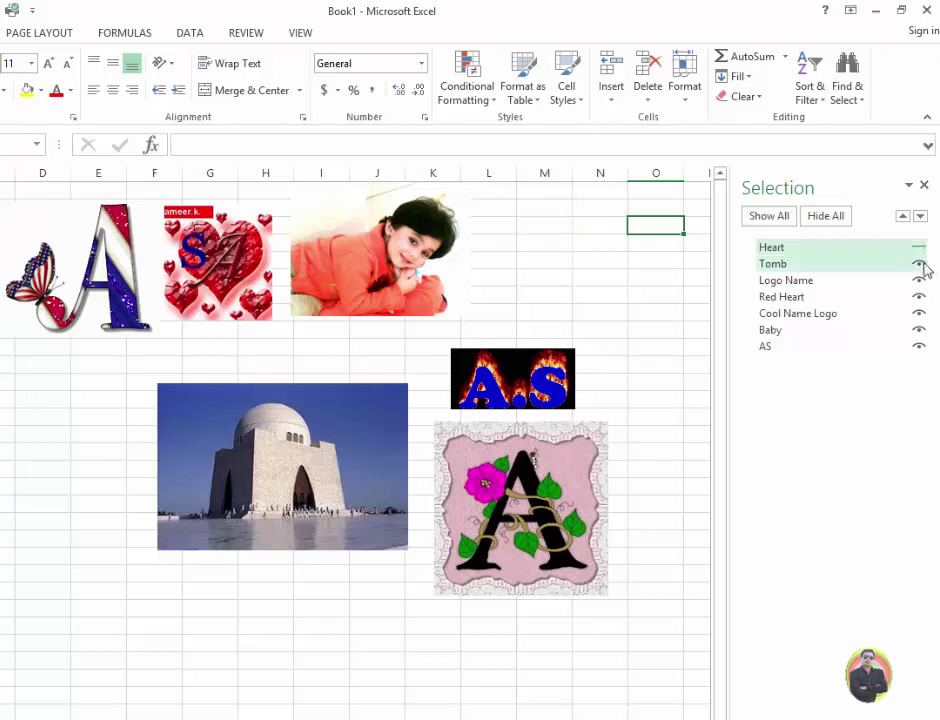
{"action": "left_click", "coordinate": [918, 264]}
{"action": "left_click", "coordinate": [918, 280]}
{"action": "left_click", "coordinate": [918, 297]}
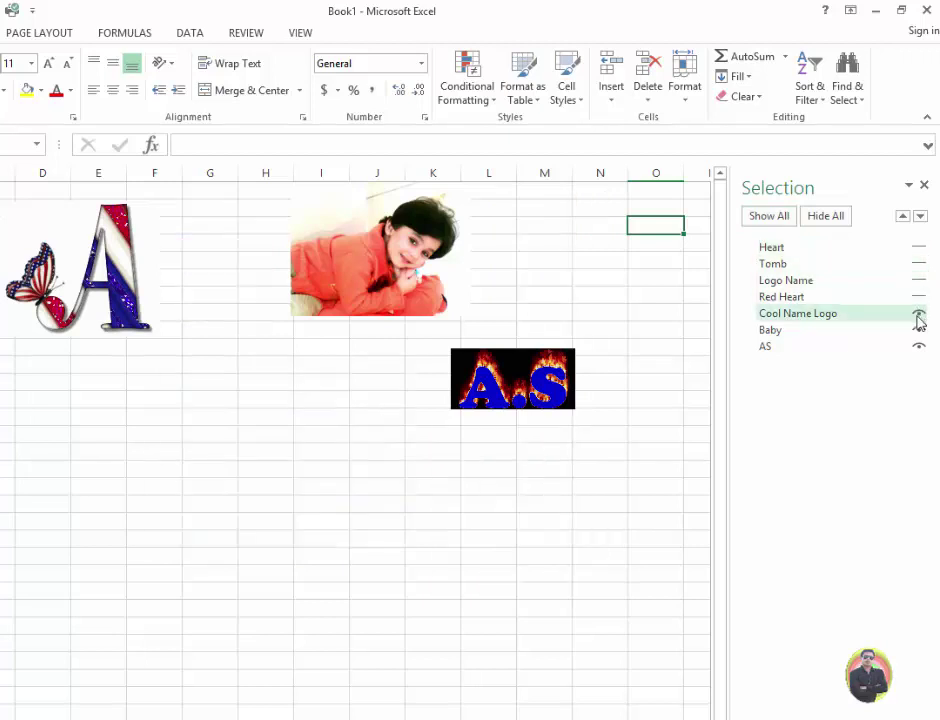
{"action": "left_click", "coordinate": [918, 313]}
{"action": "left_click", "coordinate": [918, 330]}
{"action": "left_click", "coordinate": [918, 346]}
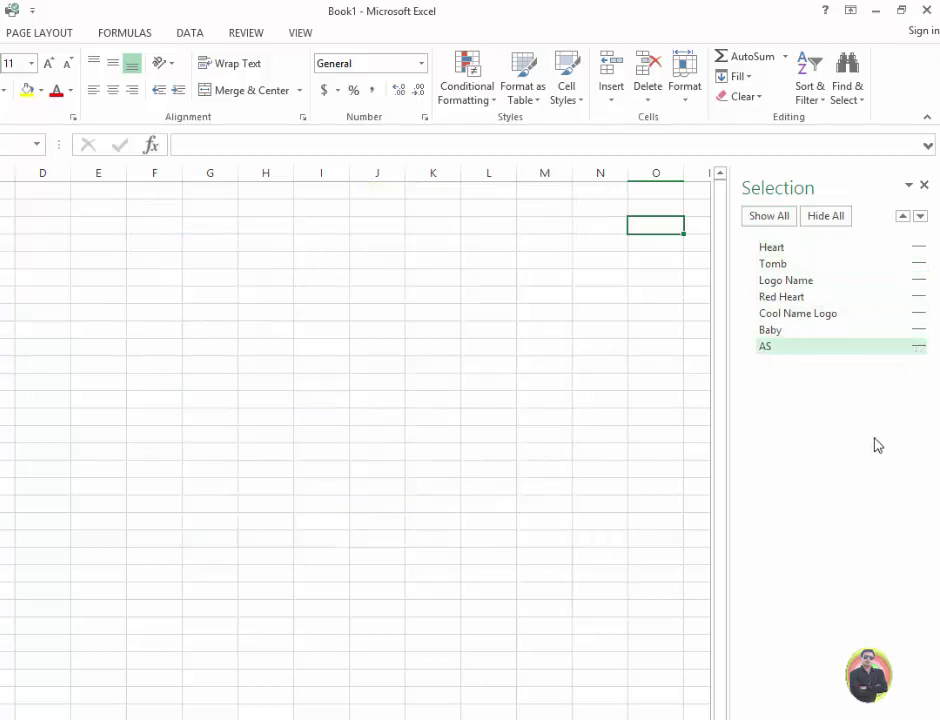
{"action": "left_click", "coordinate": [918, 247]}
{"action": "left_click", "coordinate": [918, 264]}
{"action": "left_click", "coordinate": [918, 280]}
{"action": "left_click", "coordinate": [918, 297]}
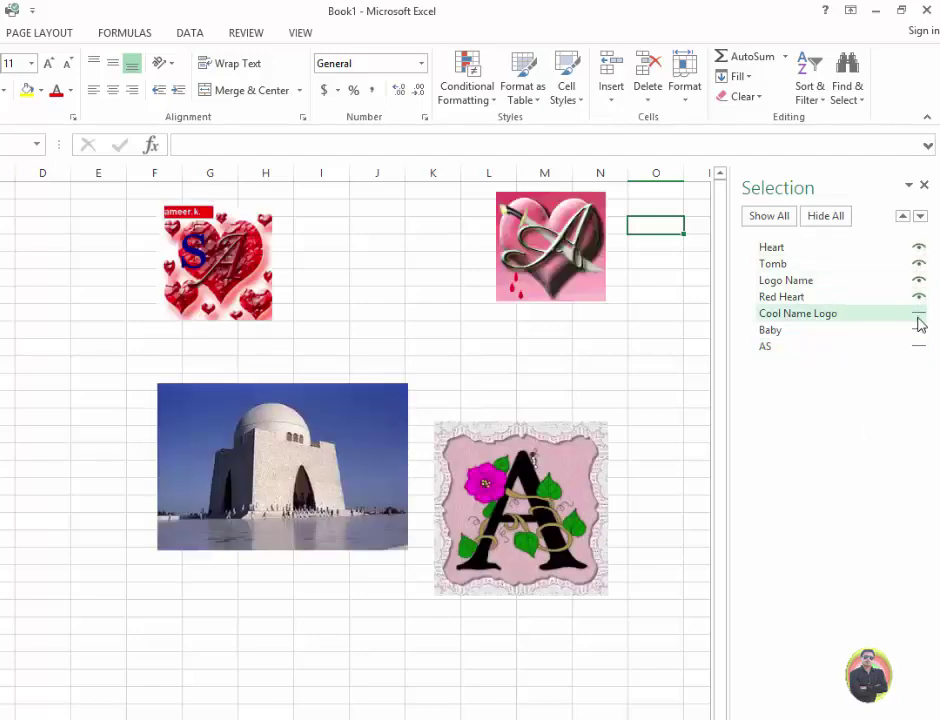
{"action": "left_click", "coordinate": [918, 313]}
{"action": "left_click", "coordinate": [918, 330]}
{"action": "left_click", "coordinate": [918, 346]}
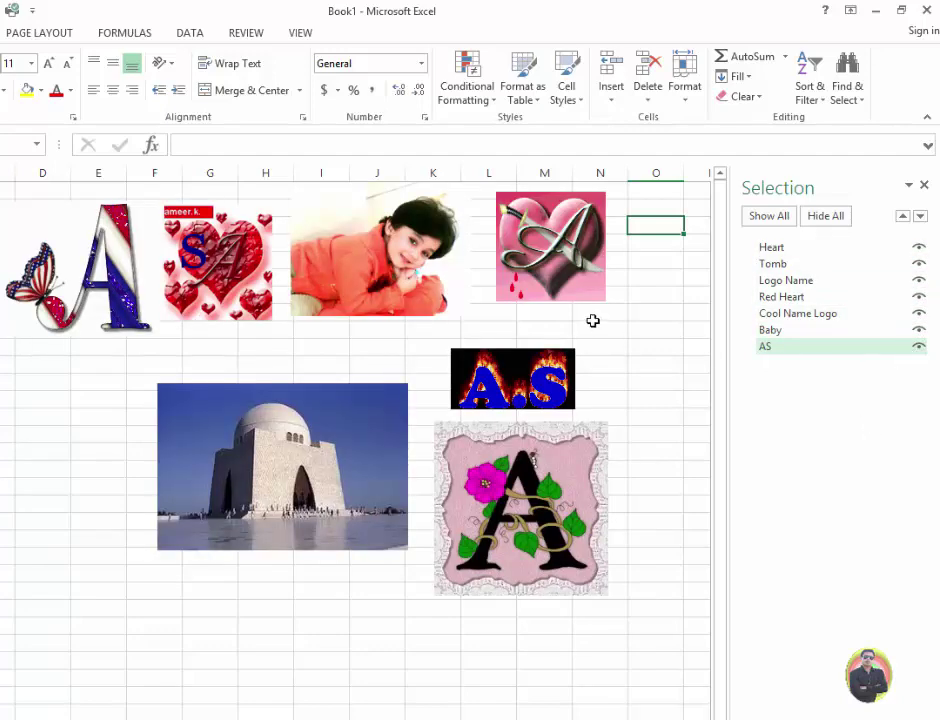
{"action": "left_click", "coordinate": [560, 258]}
{"action": "double_click", "coordinate": [560, 258]}
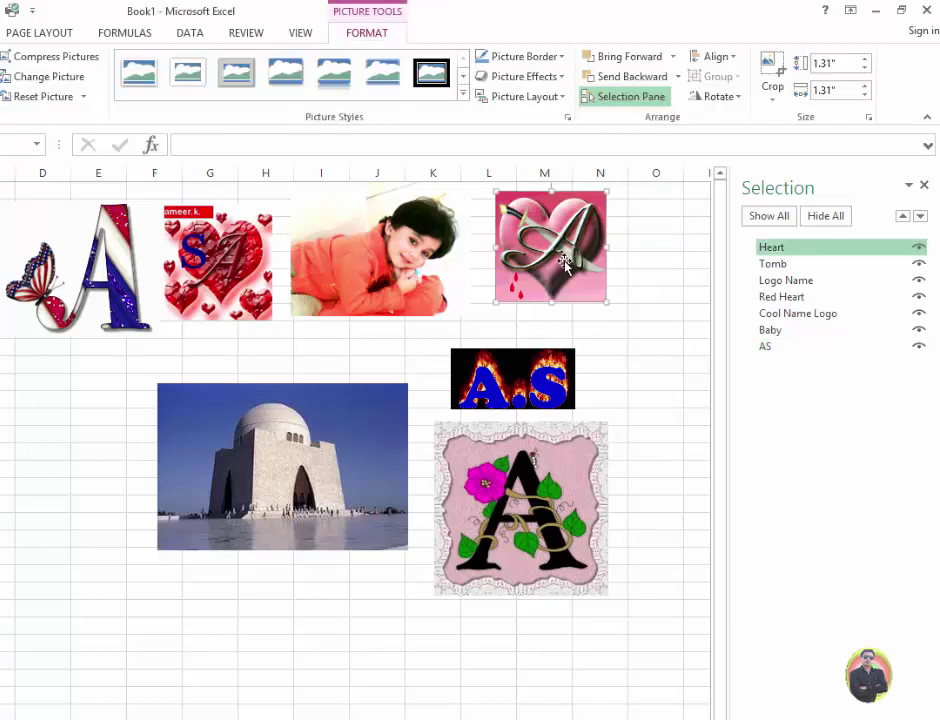
{"action": "left_click", "coordinate": [630, 97]}
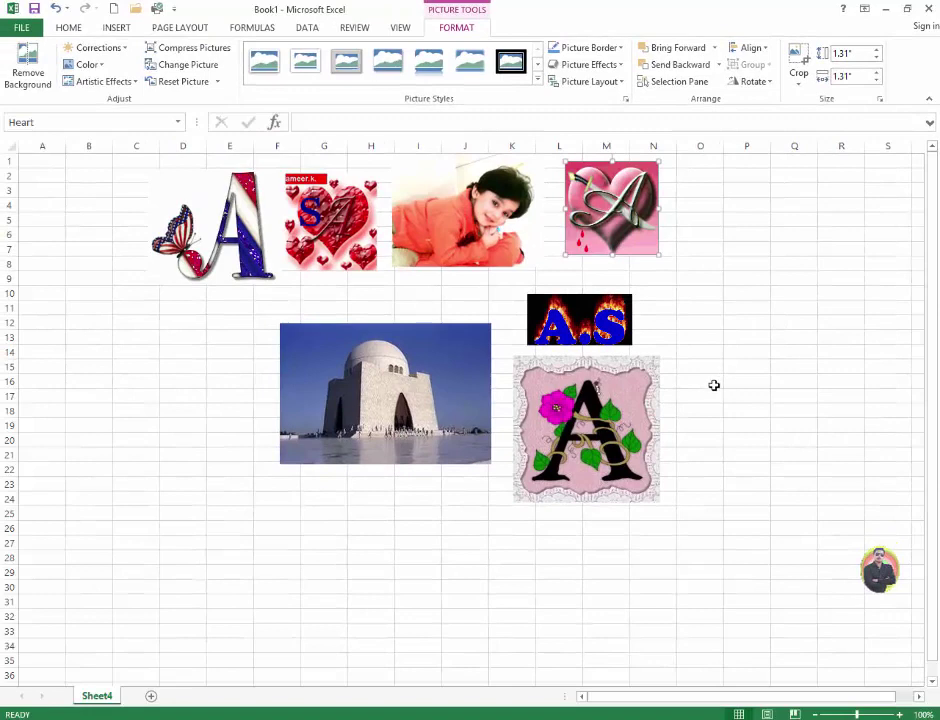
{"action": "left_click", "coordinate": [662, 82]}
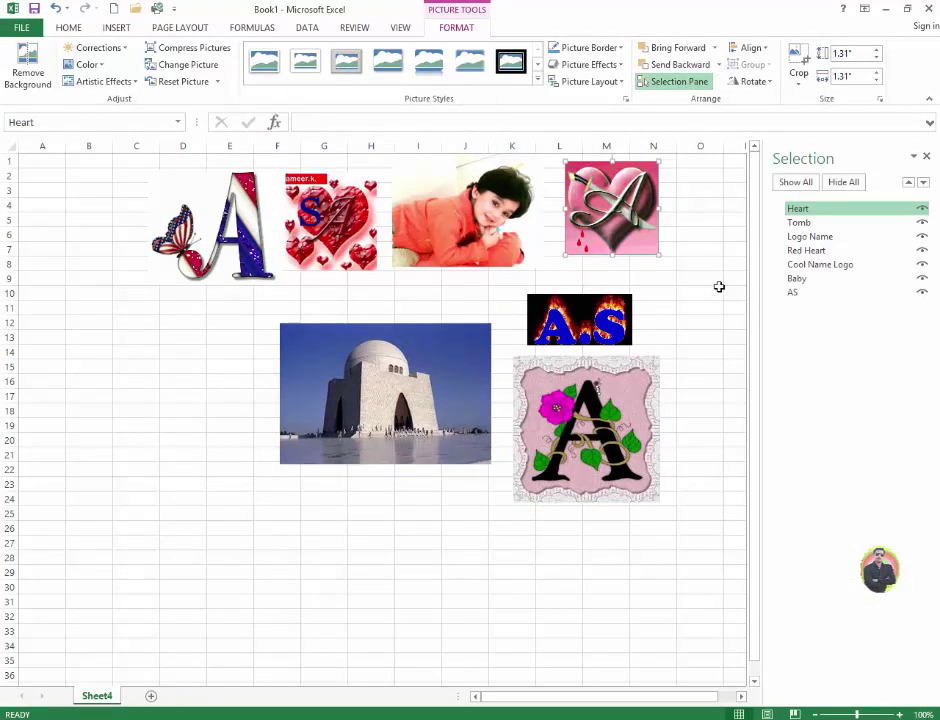